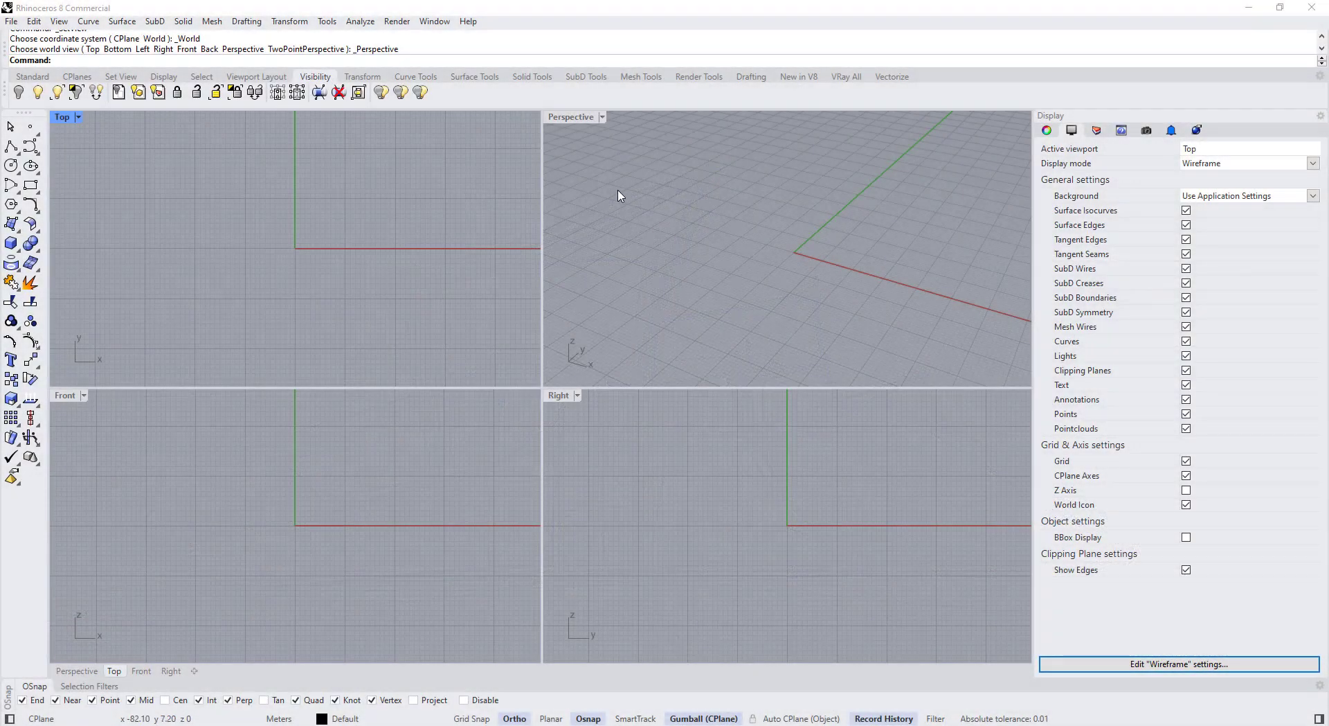
# - Maximize the Perspective viewport and draw a solid box on the ground plane near the origin with the 3-point box command
pyautogui.click(574, 118)
pyautogui.doubleClick(576, 118)
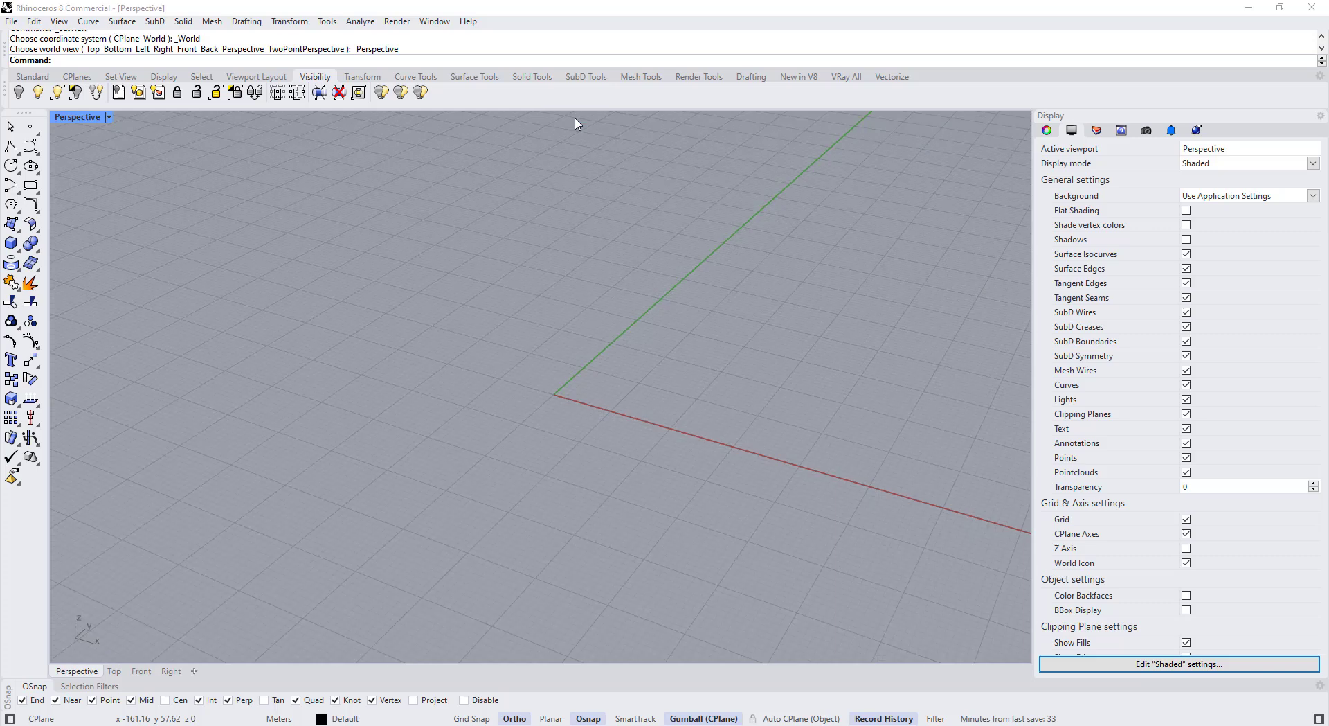
pyautogui.moveTo(541, 277); pyautogui.dragTo(554, 357, button='right')
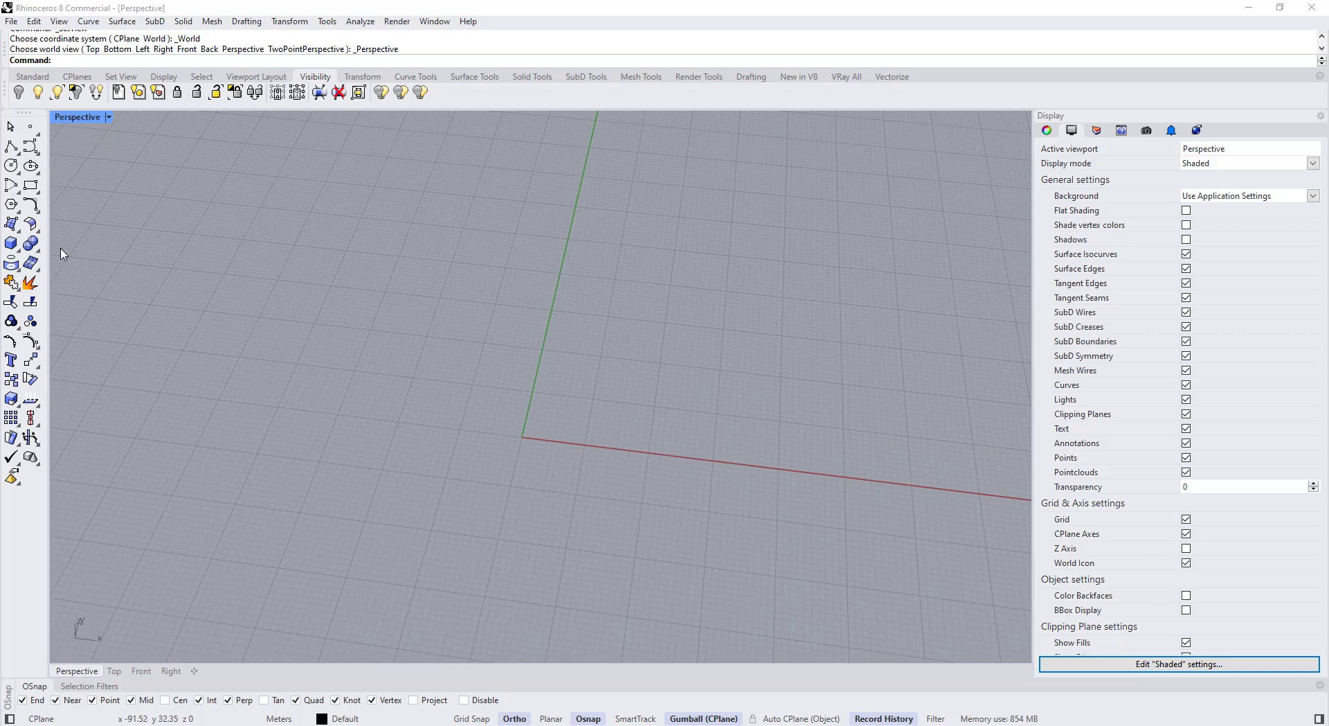
pyautogui.click(23, 253)
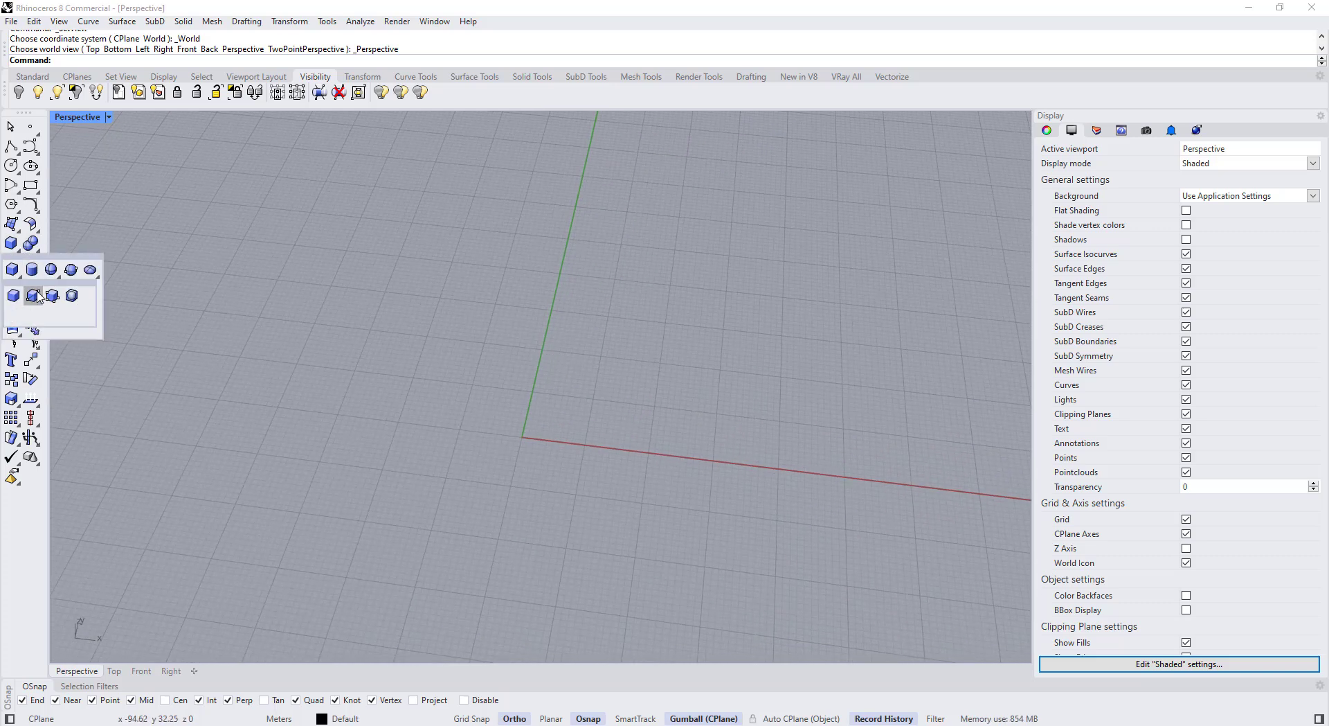
pyautogui.click(53, 304)
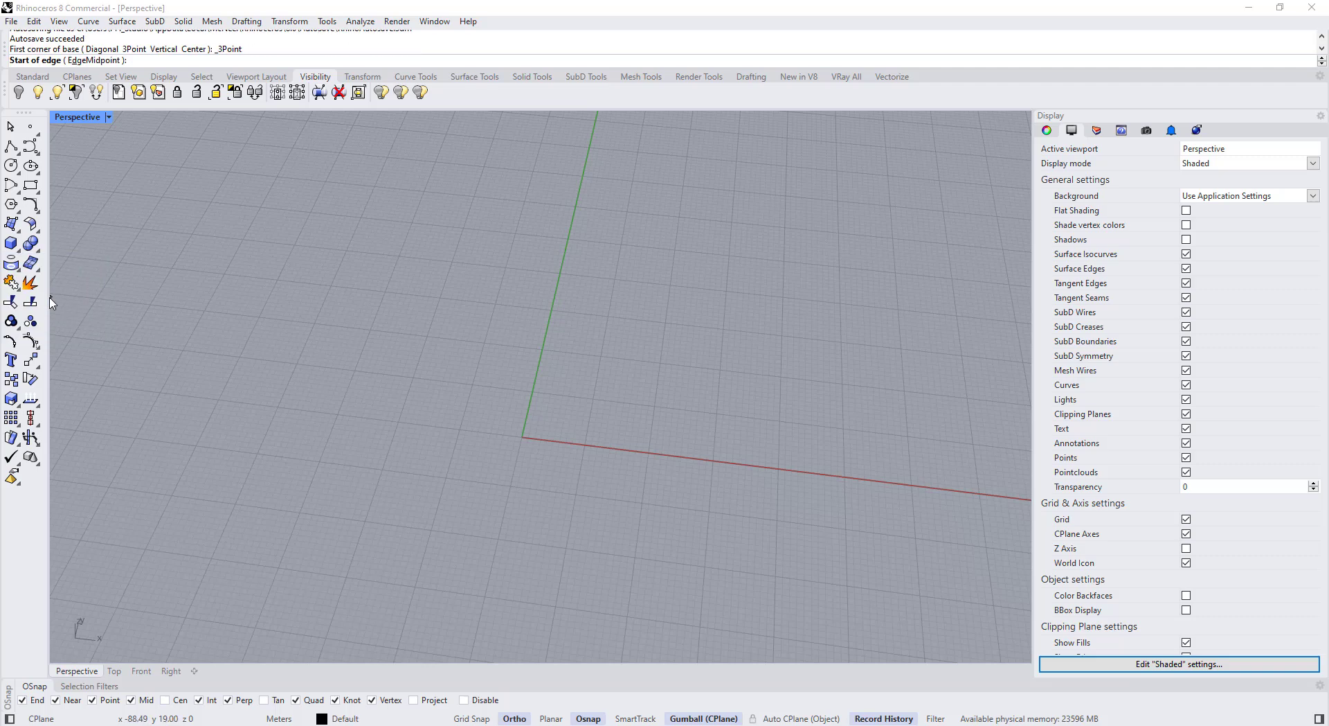
pyautogui.click(550, 426)
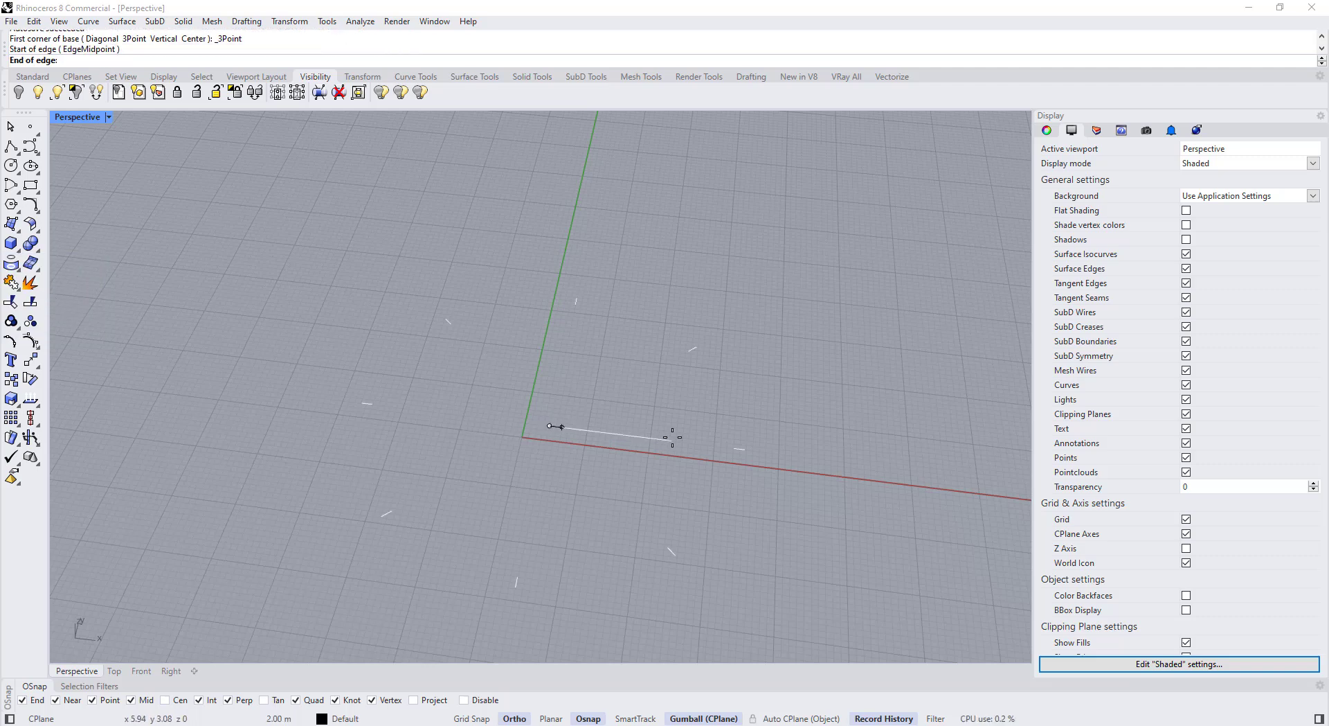
pyautogui.click(672, 437)
pyautogui.click(677, 369)
pyautogui.moveTo(677, 368); pyautogui.dragTo(665, 295, button='right')
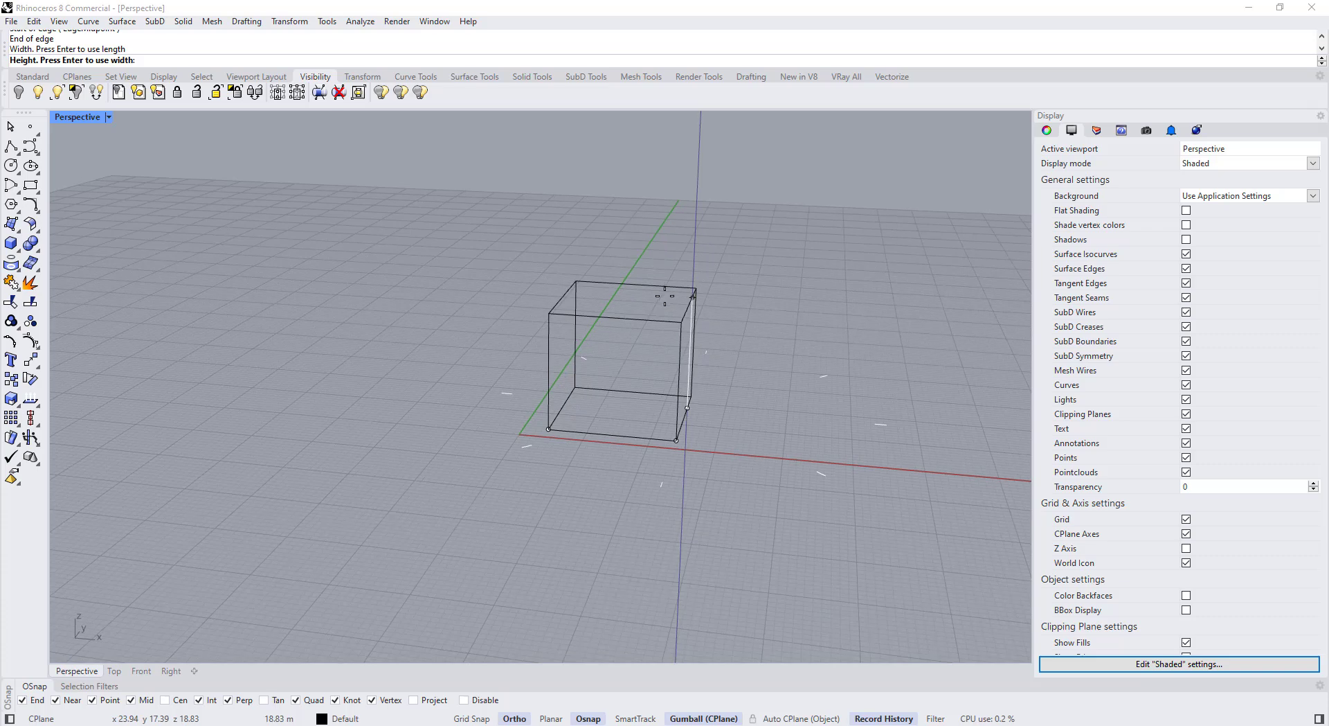
pyautogui.click(668, 250)
# - Duplicate all edges of the box as separate curves with DupEdge
pyautogui.moveTo(700, 305); pyautogui.dragTo(748, 346, button='right')
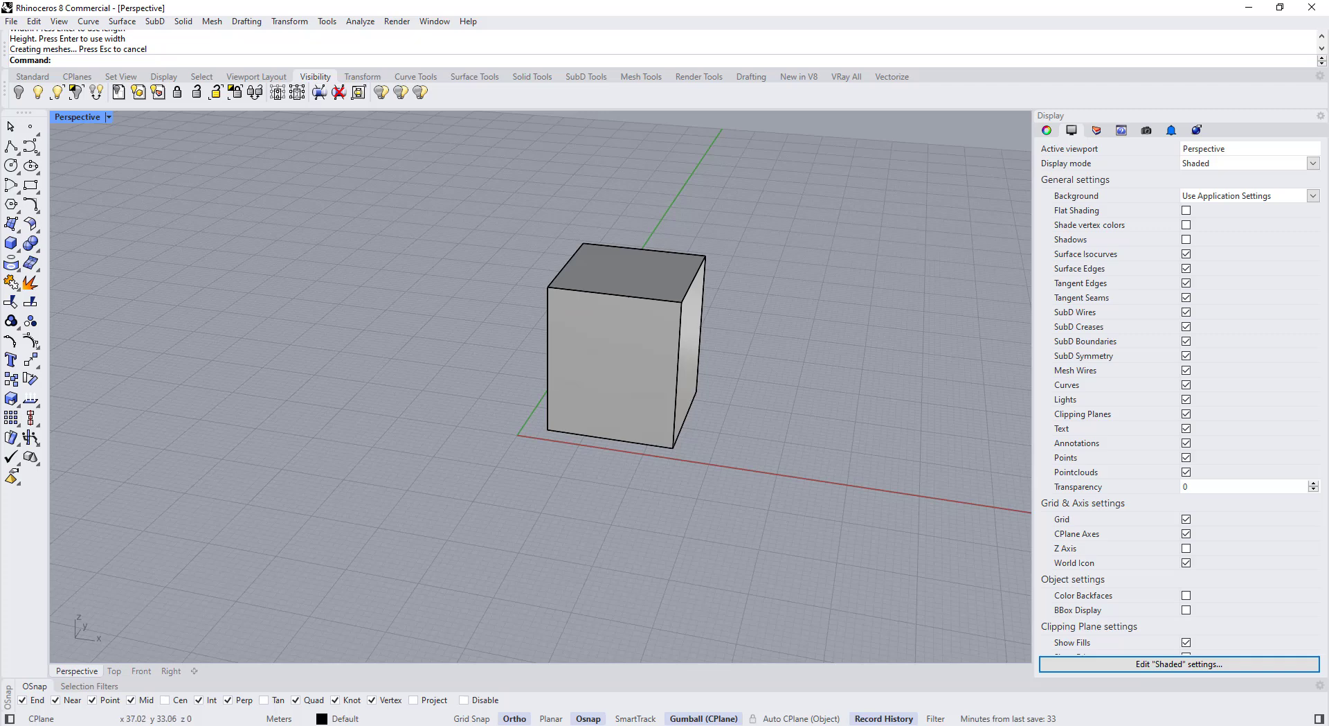
pyautogui.moveTo(759, 348); pyautogui.dragTo(672, 383, button='right')
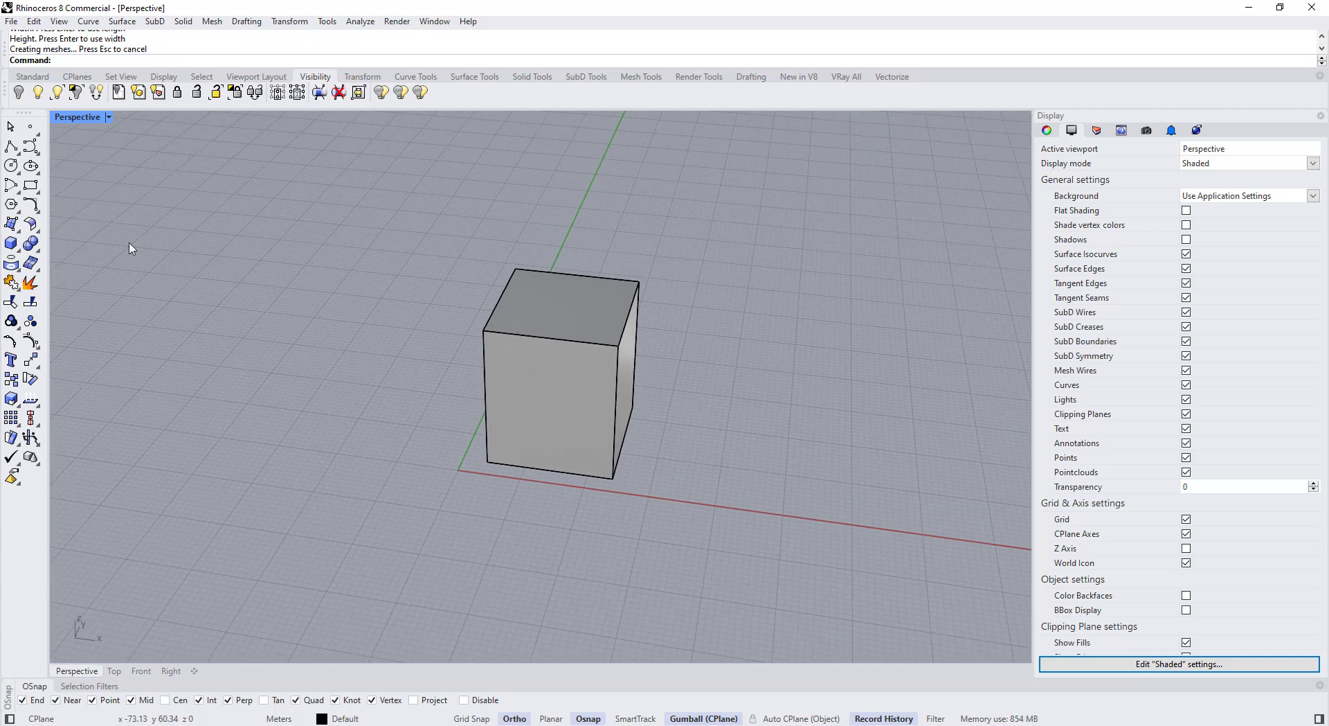
pyautogui.click(22, 267)
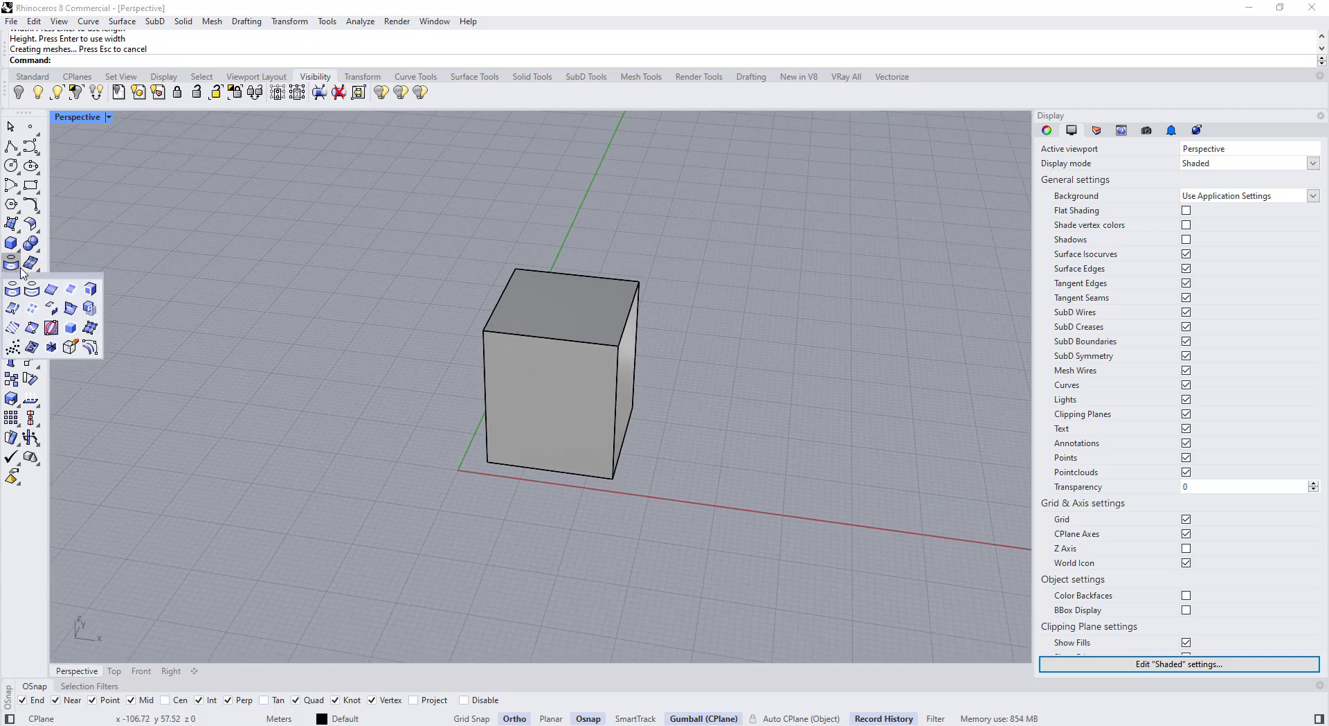
pyautogui.click(52, 289)
pyautogui.moveTo(435, 325); pyautogui.dragTo(751, 611)
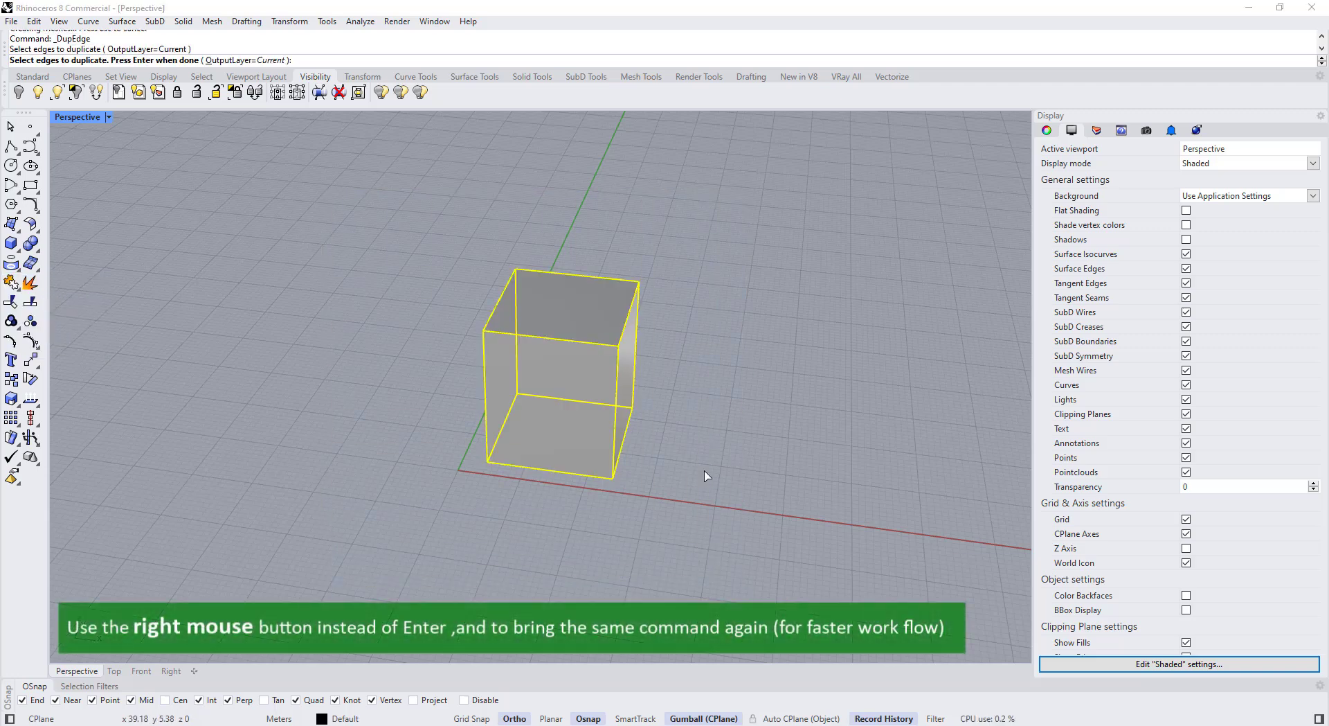
pyautogui.rightClick(682, 444)
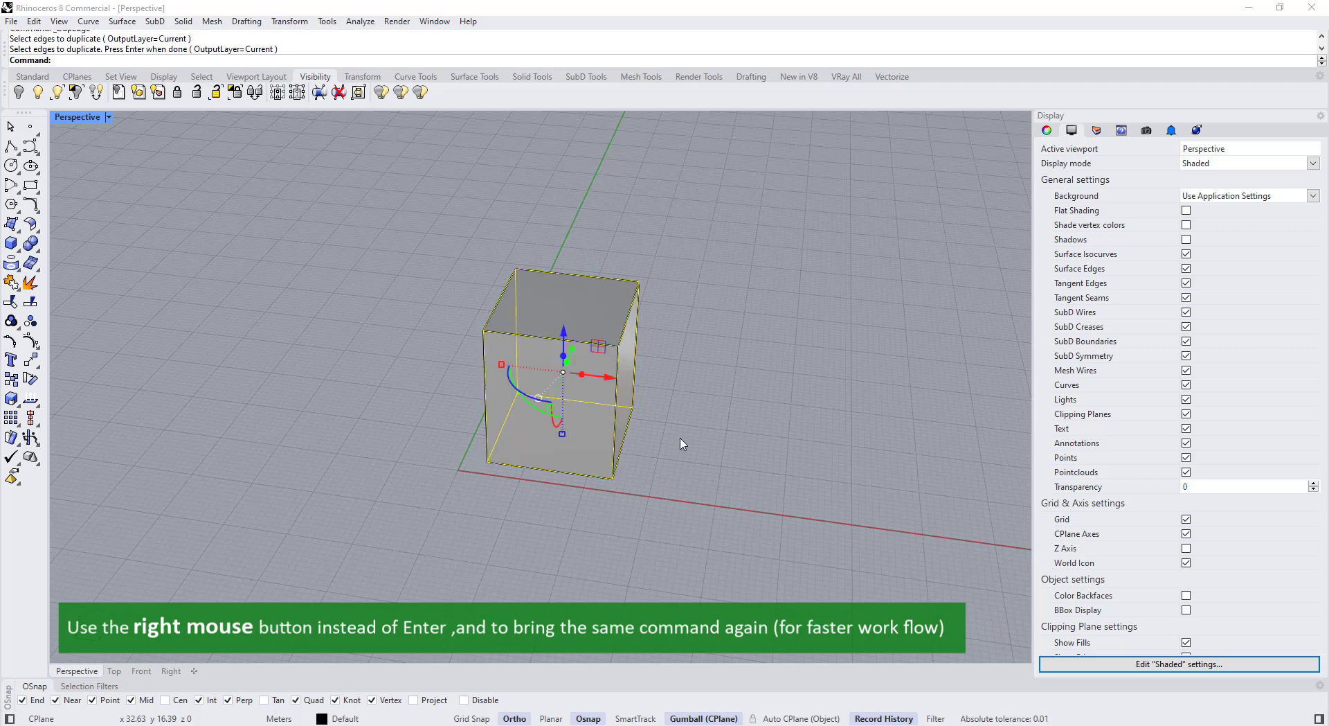
# - Delete the solid box, keeping only the duplicated edge curves, and accept the history warning
pyautogui.click(693, 450)
pyautogui.click(538, 372)
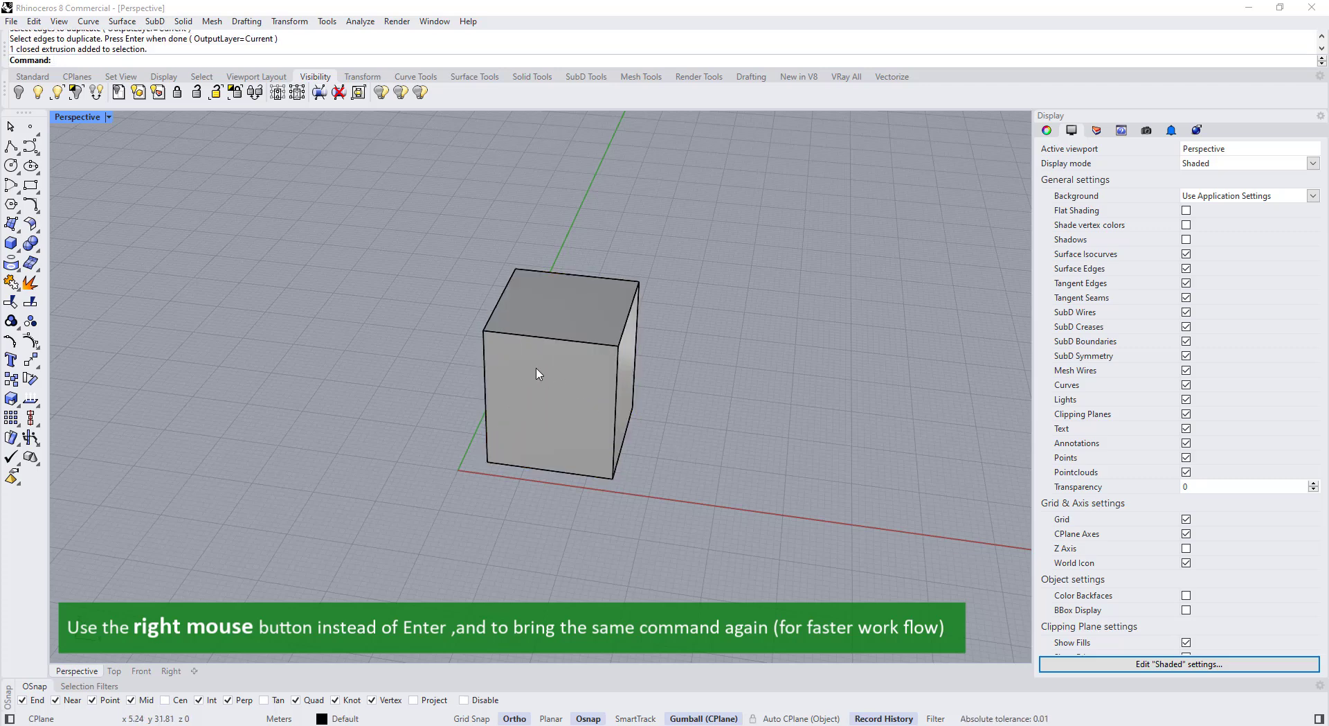
pyautogui.press('Delete')
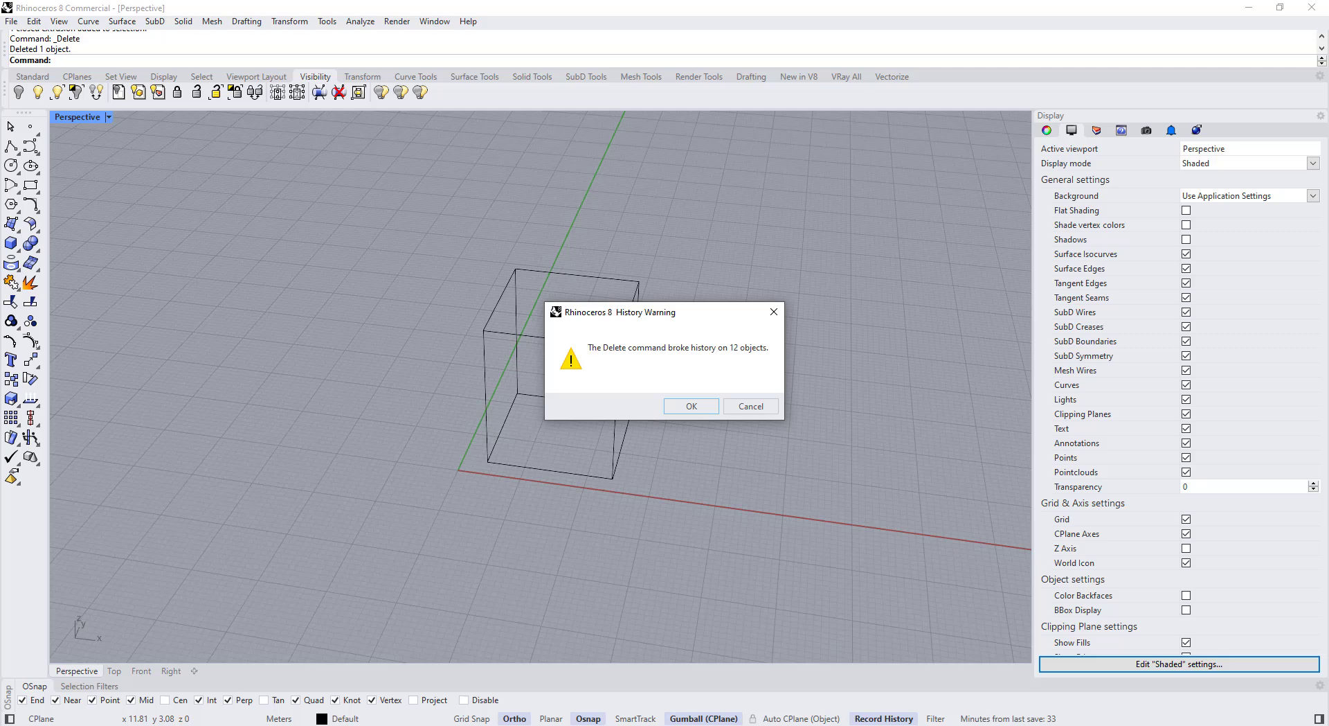
pyautogui.click(713, 408)
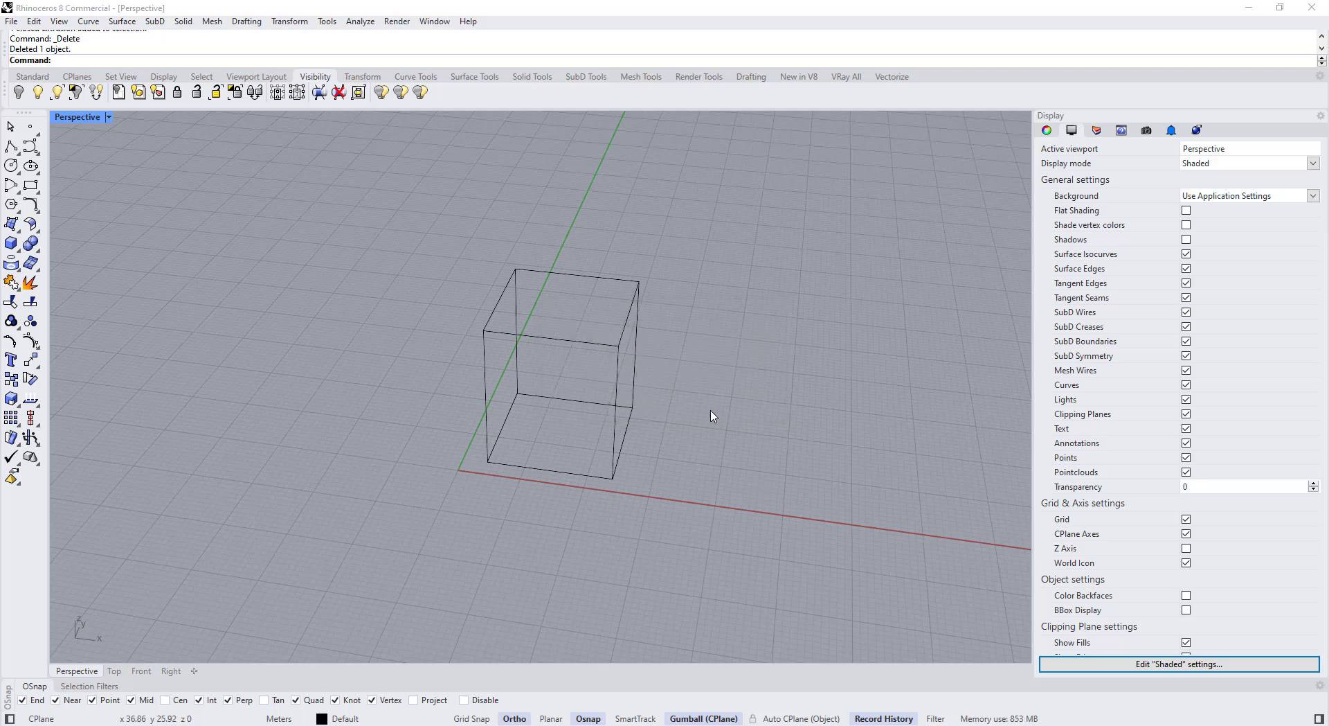
# - Examine the history recording options and check the duplicated box edges as individual curves
pyautogui.rightClick(875, 720)
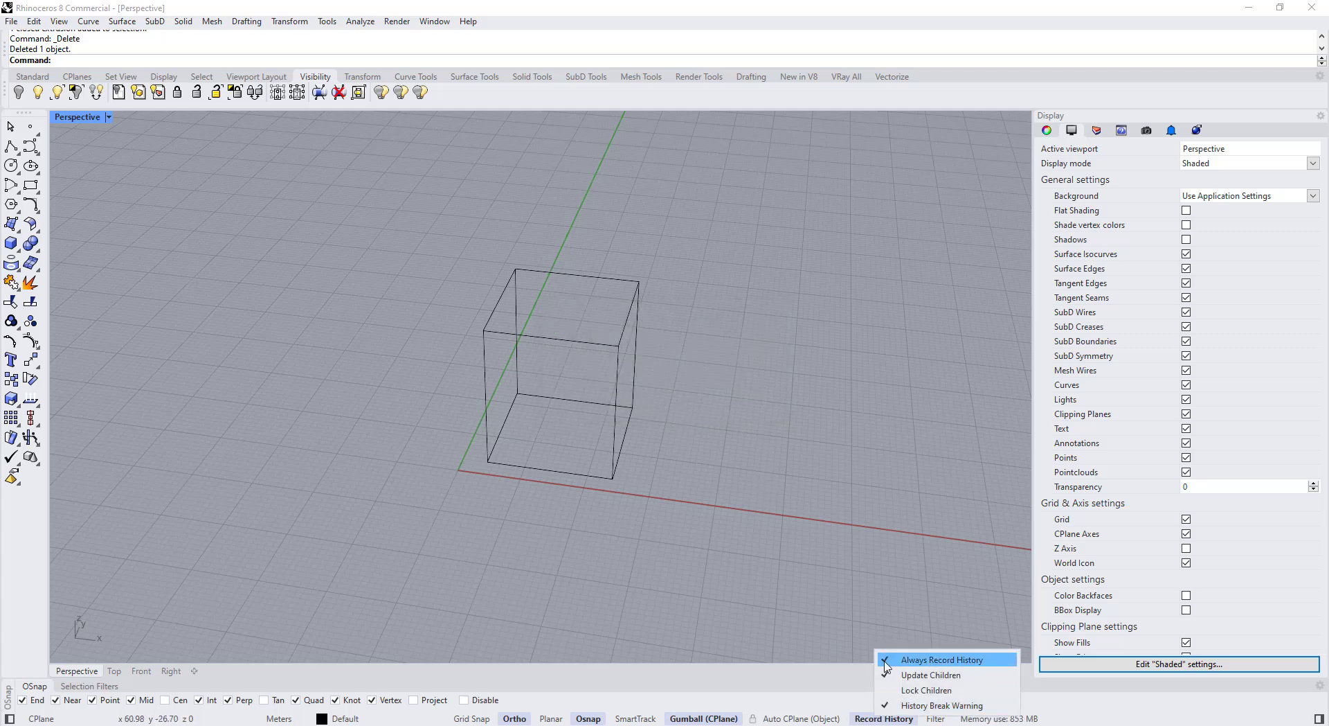
pyautogui.keyDown('shift'); pyautogui.moveTo(825, 570); pyautogui.dragTo(609, 477, button='right'); pyautogui.keyUp('shift')
pyautogui.hotkey('ctrl', 'alt', 'a')
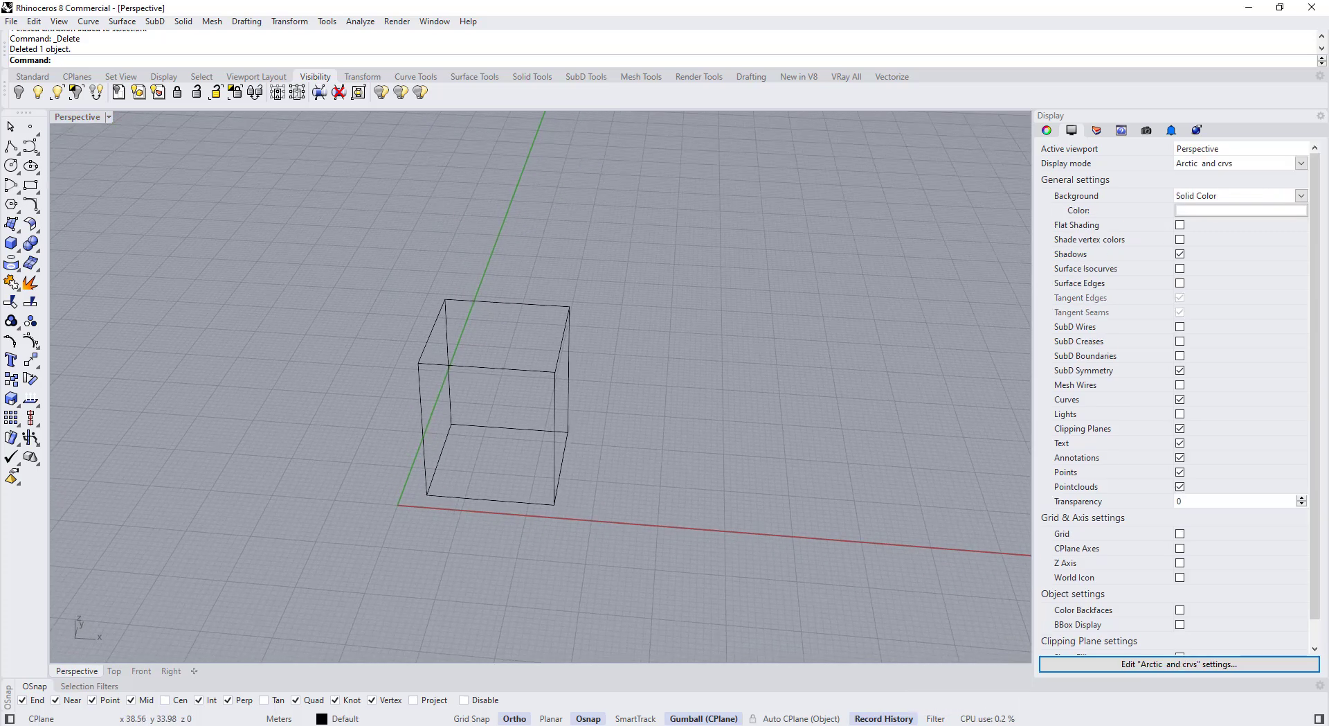
pyautogui.click(564, 396)
pyautogui.click(540, 455)
pyautogui.moveTo(540, 454)
pyautogui.mouseDown(button='right')
pyautogui.moveTo(519, 442)
pyautogui.moveTo(524, 389)
pyautogui.mouseUp(button='right')
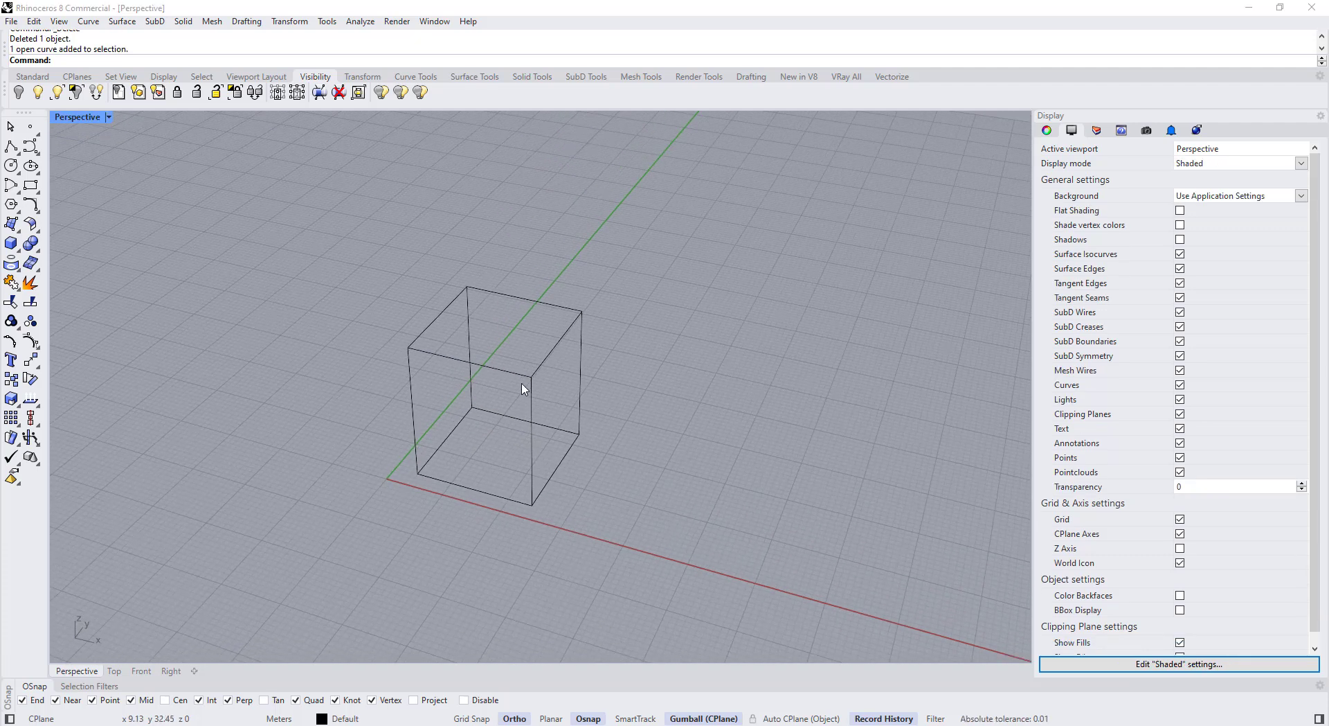
pyautogui.click(509, 373)
pyautogui.click(604, 409)
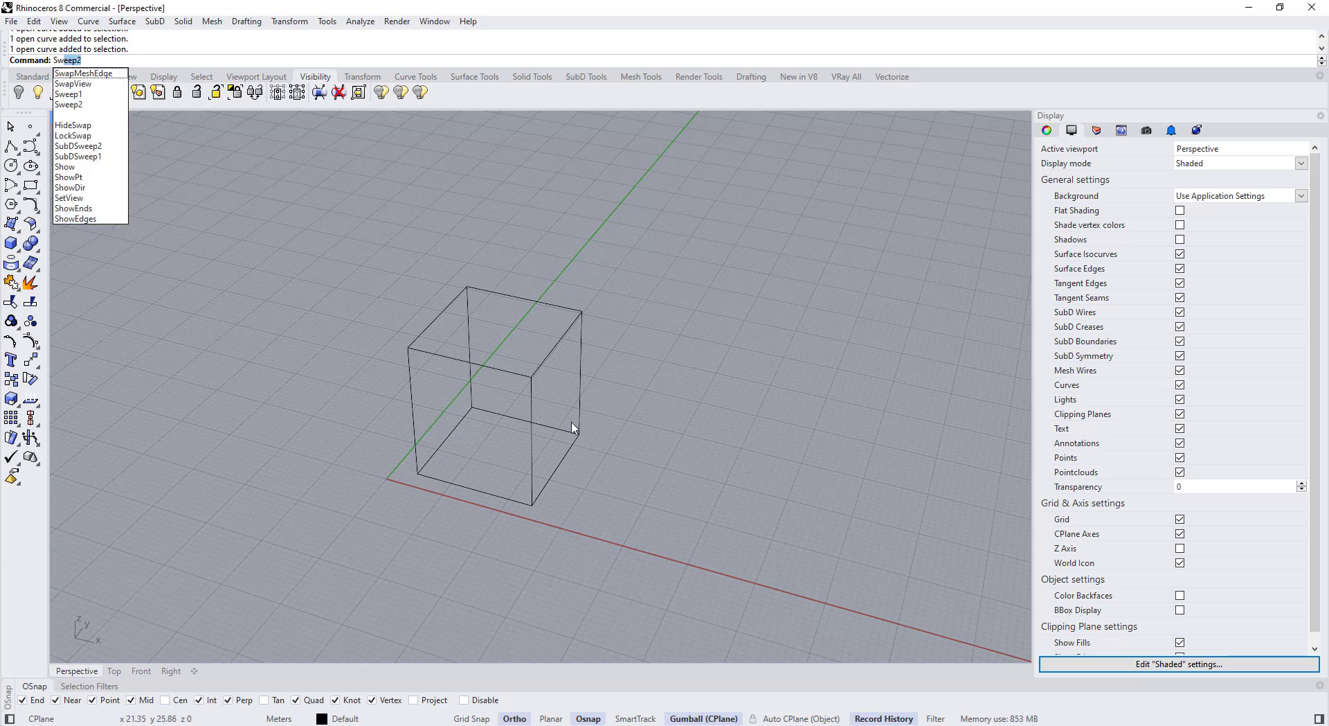
# - Create the box's front face along the X axis with Sweep2, using its two vertical curves as rails and its horizontal curves as sections
pyautogui.press('Return')
pyautogui.click(18, 235)
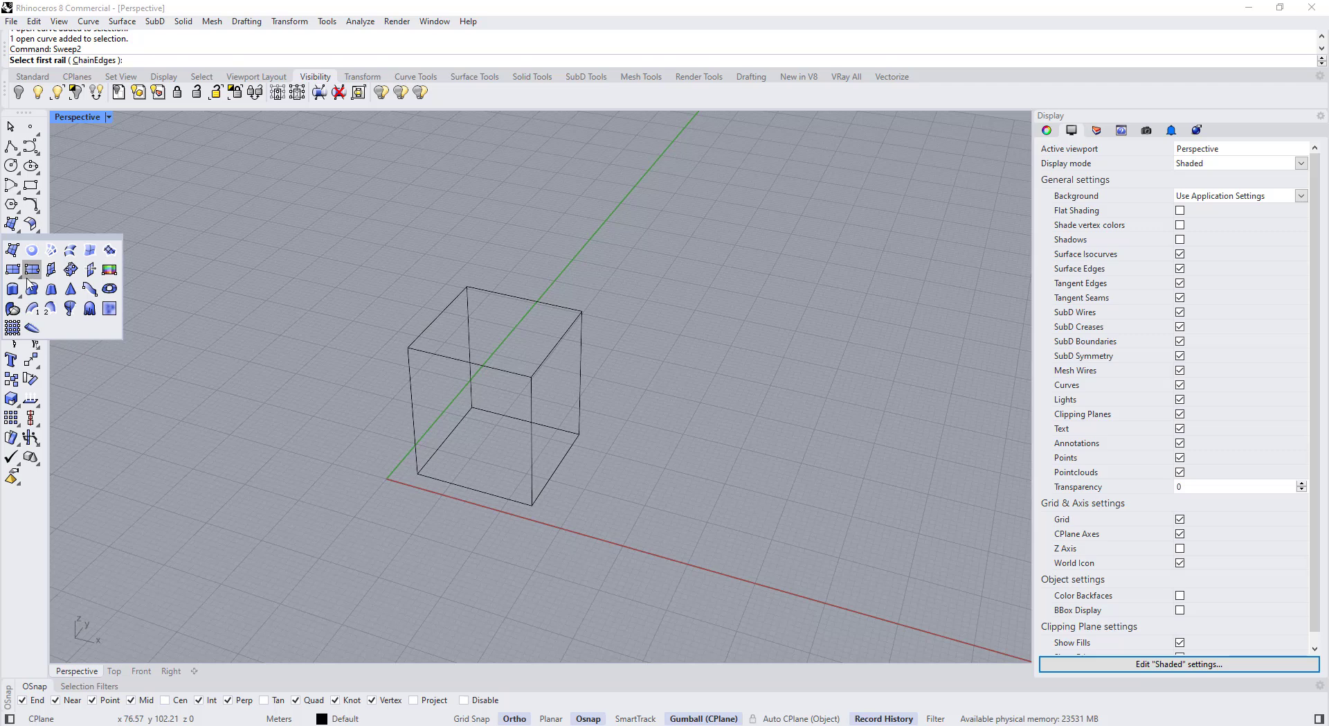
pyautogui.click(416, 389)
pyautogui.click(530, 439)
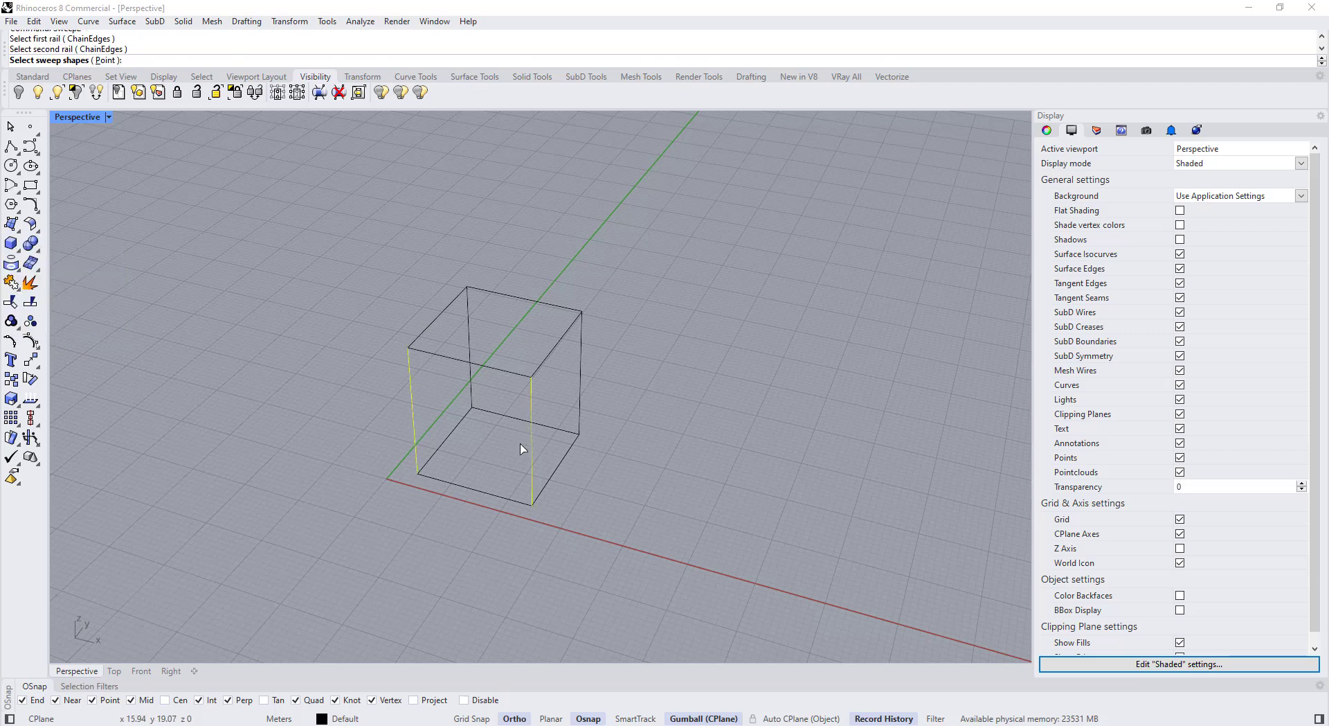
pyautogui.click(496, 498)
pyautogui.press('Return')
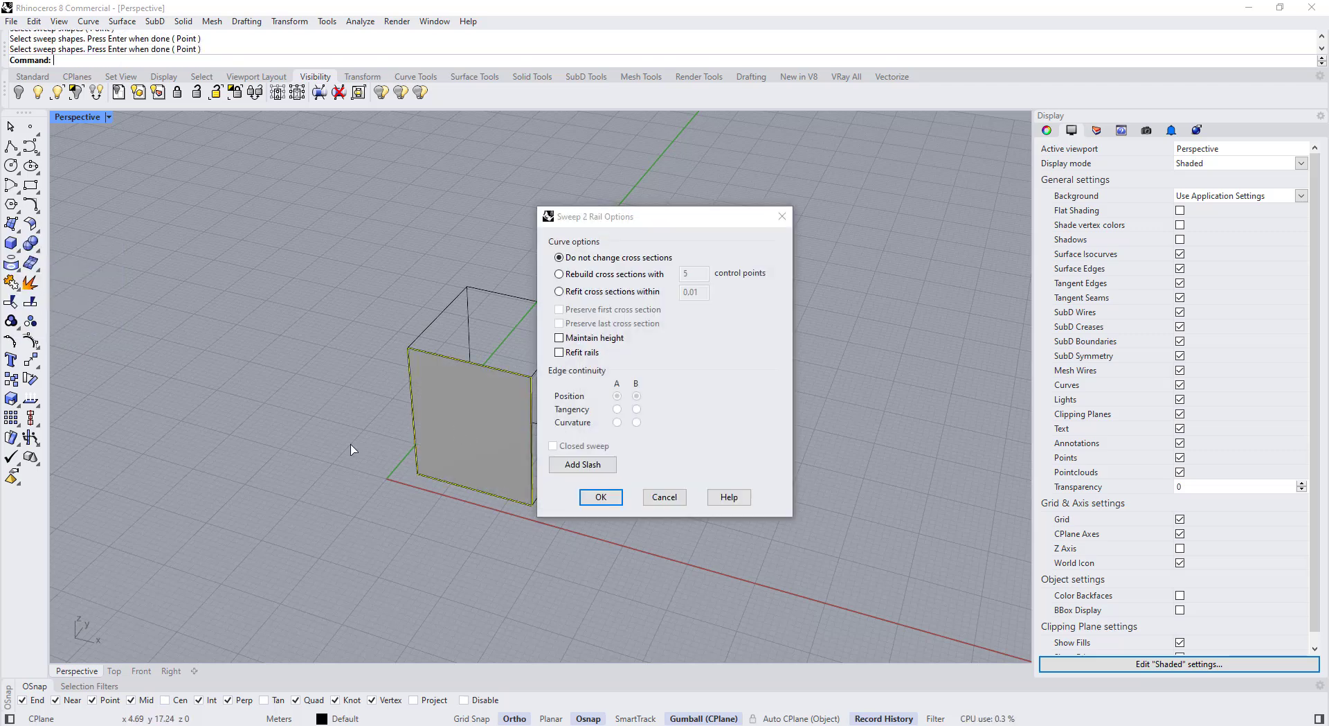
pyautogui.press('Return')
# - Surface the adjacent side face farthest from the Y axis with Sweep2, using its vertical curves as rails
pyautogui.moveTo(350, 448); pyautogui.dragTo(499, 424, button='right')
pyautogui.rightClick(499, 424)
pyautogui.click(516, 425)
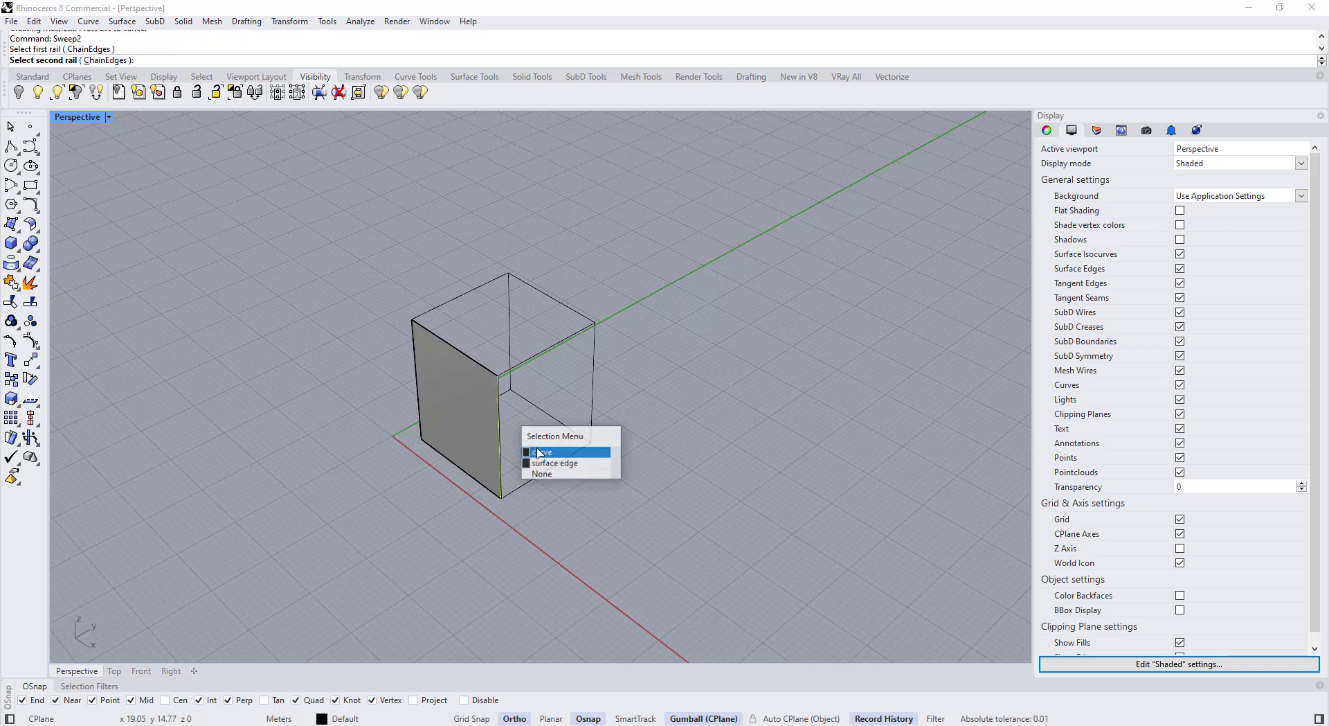
pyautogui.click(543, 455)
pyautogui.click(592, 397)
pyautogui.click(561, 460)
pyautogui.click(562, 343)
pyautogui.rightClick(512, 414)
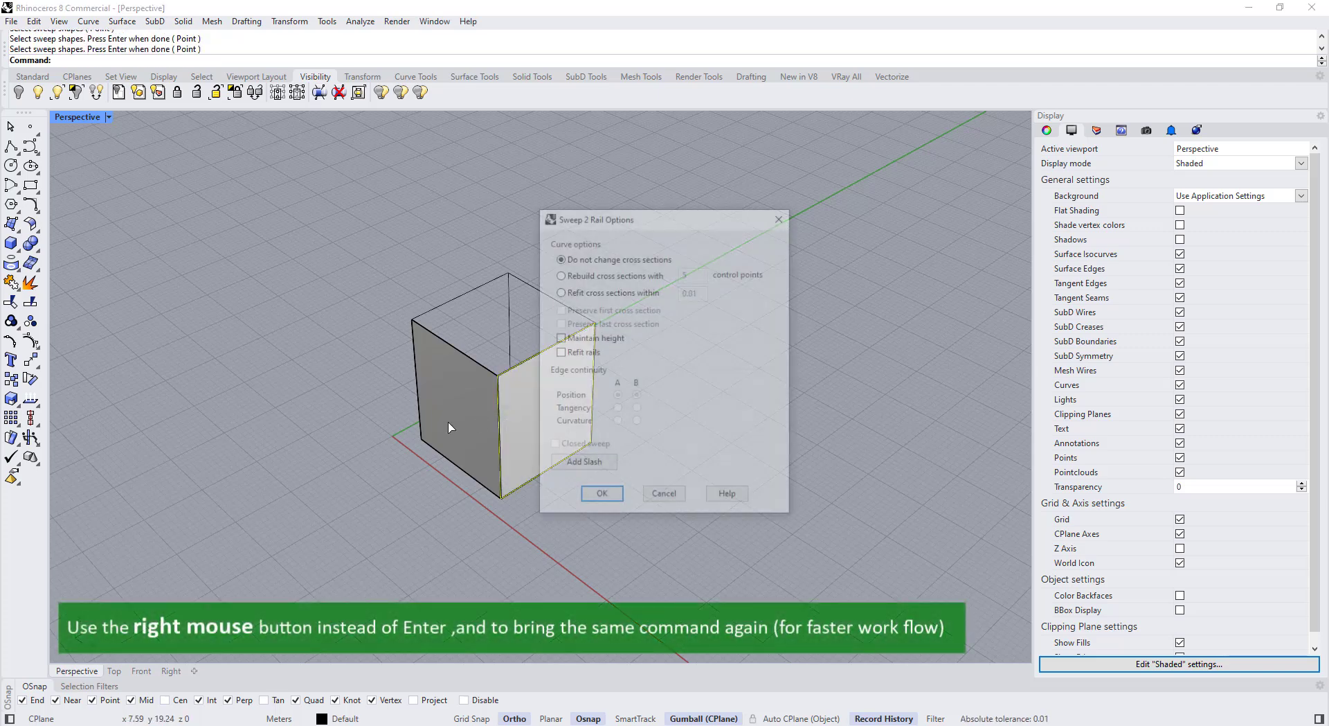
pyautogui.press('Return')
# - Surface the back face, opposite the first one, with Sweep2 between its two vertical edge curves
pyautogui.moveTo(533, 381); pyautogui.dragTo(527, 378, button='right')
pyautogui.rightClick(527, 378)
pyautogui.click(551, 414)
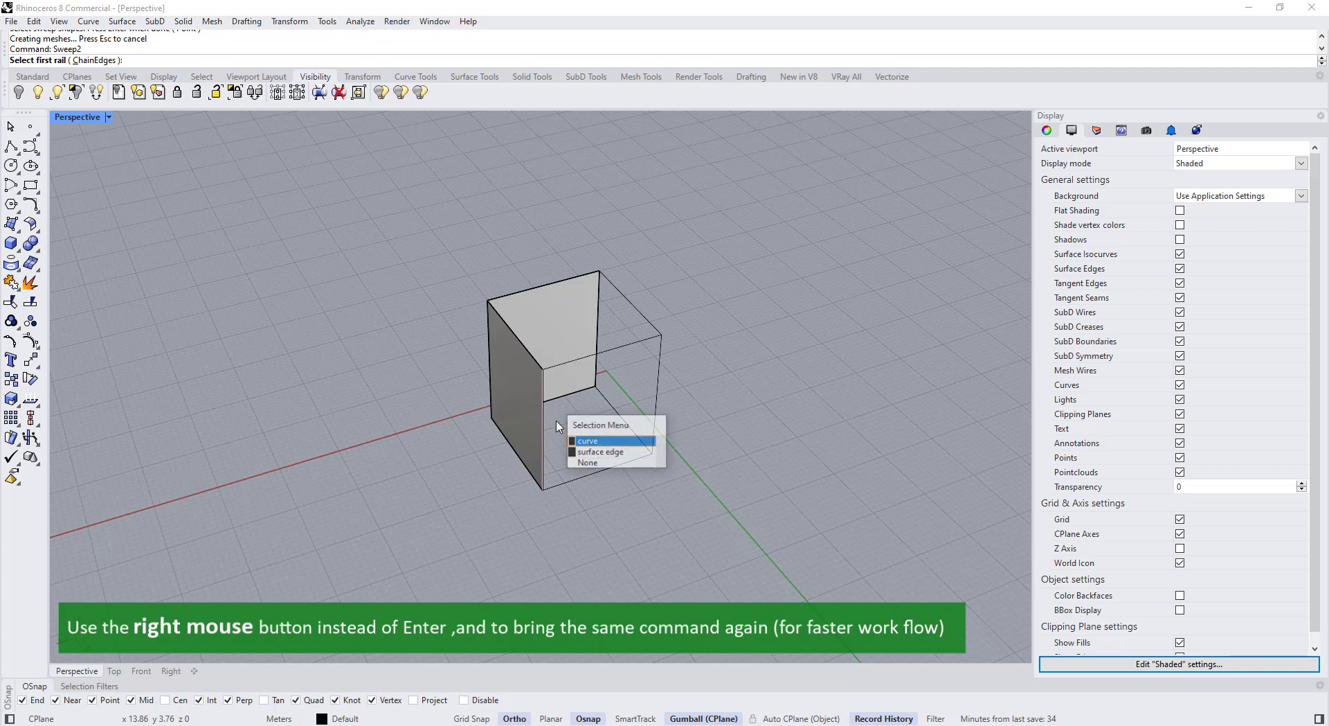
pyautogui.click(610, 440)
pyautogui.click(644, 426)
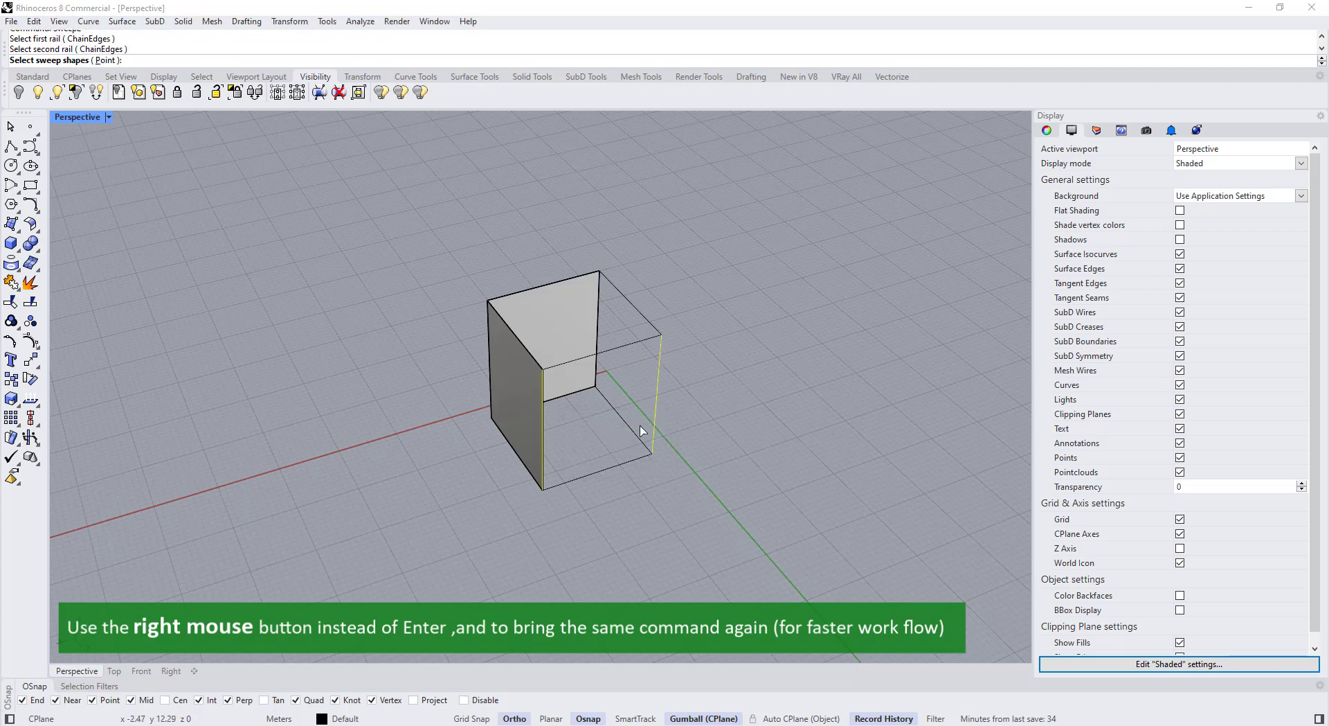
pyautogui.click(616, 354)
pyautogui.rightClick(538, 445)
pyautogui.press('Return')
# - Close the last open side, next to the Y axis, with a Sweep2 surface using the vertical curves as rails and horizontal curves as sections
pyautogui.moveTo(448, 448); pyautogui.dragTo(595, 460, button='right')
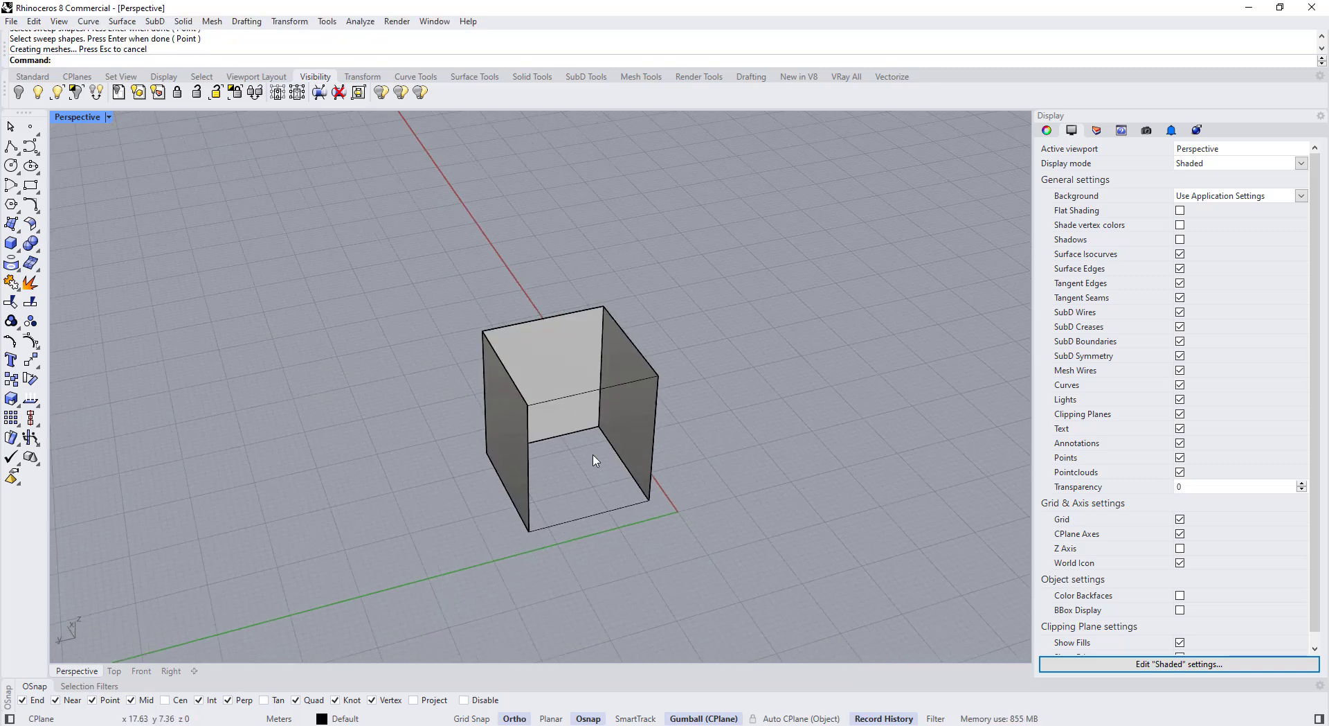
pyautogui.rightClick(595, 460)
pyautogui.click(659, 450)
pyautogui.click(692, 478)
pyautogui.click(547, 491)
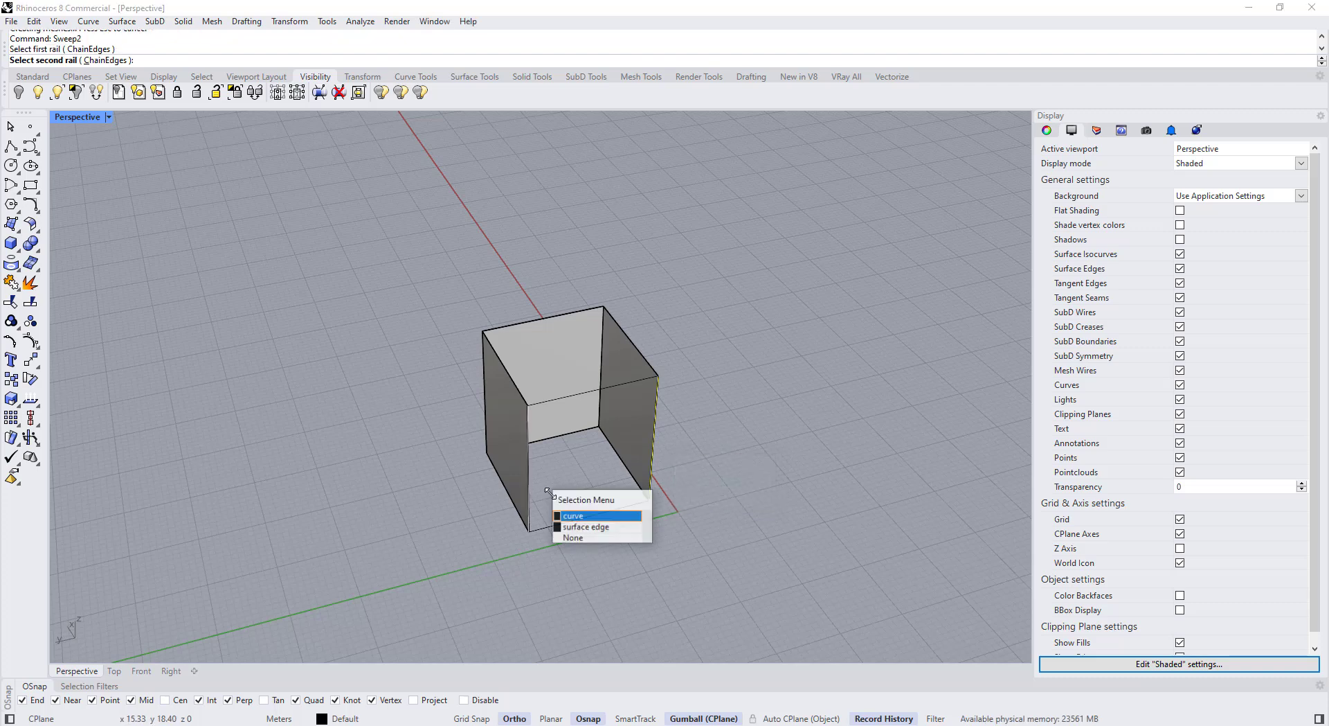
pyautogui.click(573, 516)
pyautogui.click(598, 393)
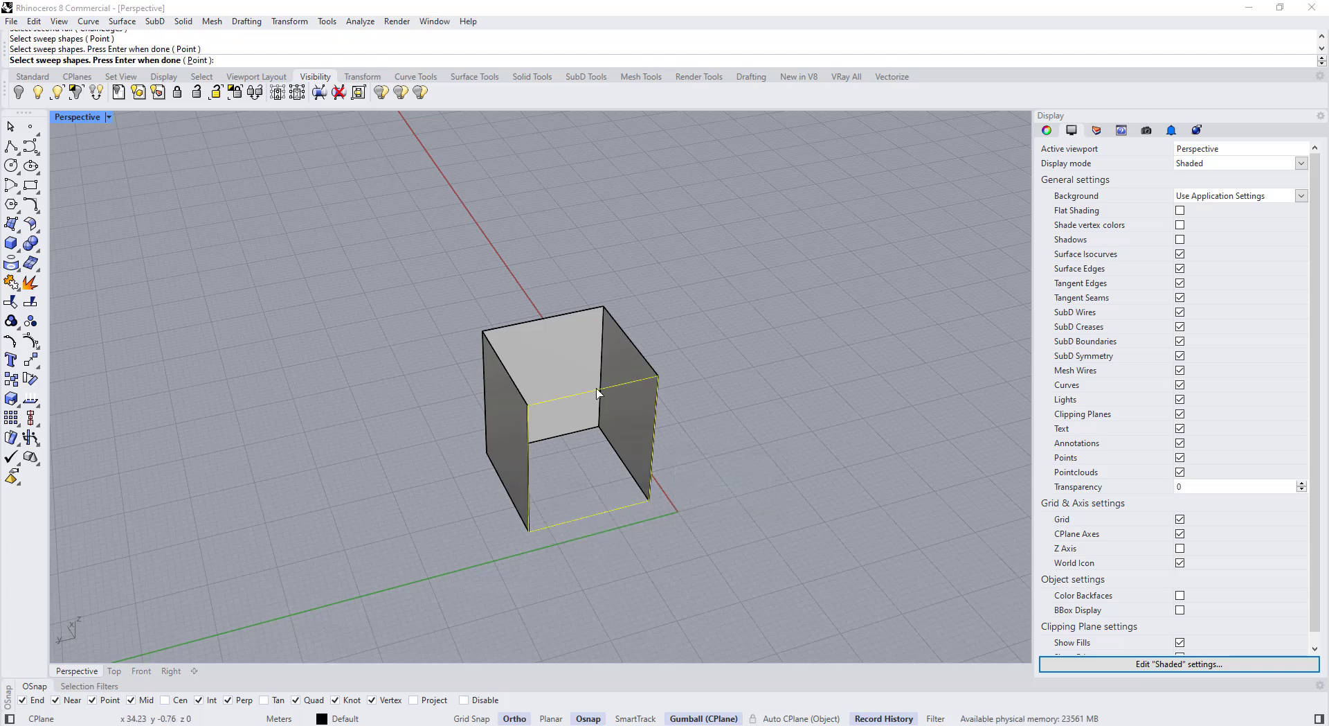
pyautogui.rightClick(597, 392)
pyautogui.press('Return')
# - Cap the top of the box with Sweep2, using two opposite top curves as rails and the other two as sections
pyautogui.rightClick(509, 379)
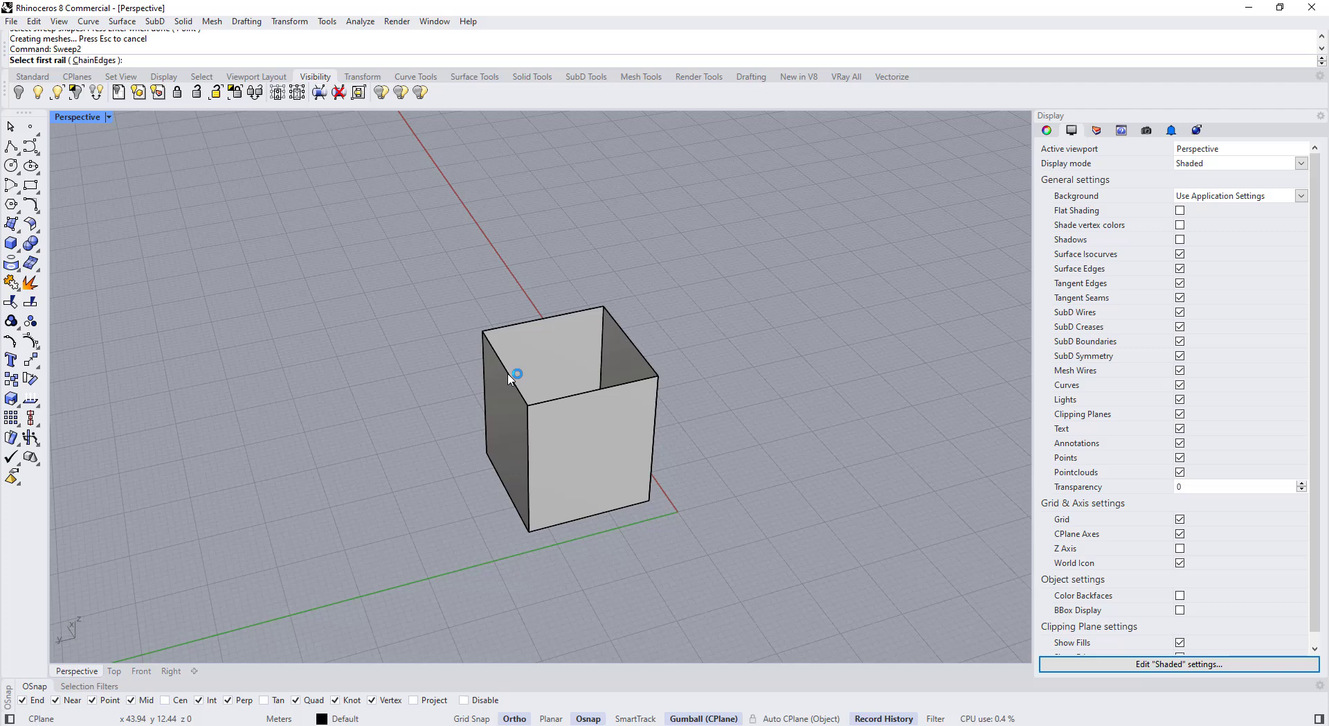
pyautogui.click(510, 382)
pyautogui.click(554, 417)
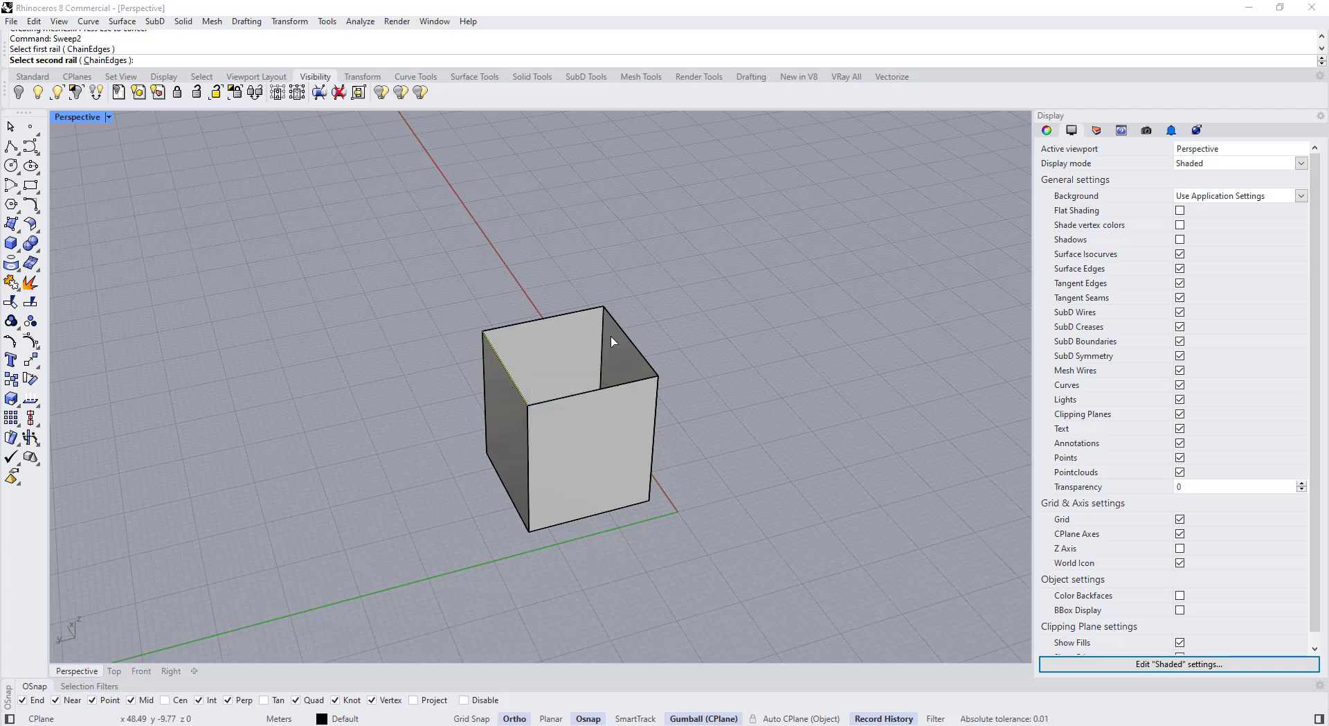
pyautogui.click(633, 348)
pyautogui.click(692, 368)
pyautogui.click(632, 383)
pyautogui.click(689, 410)
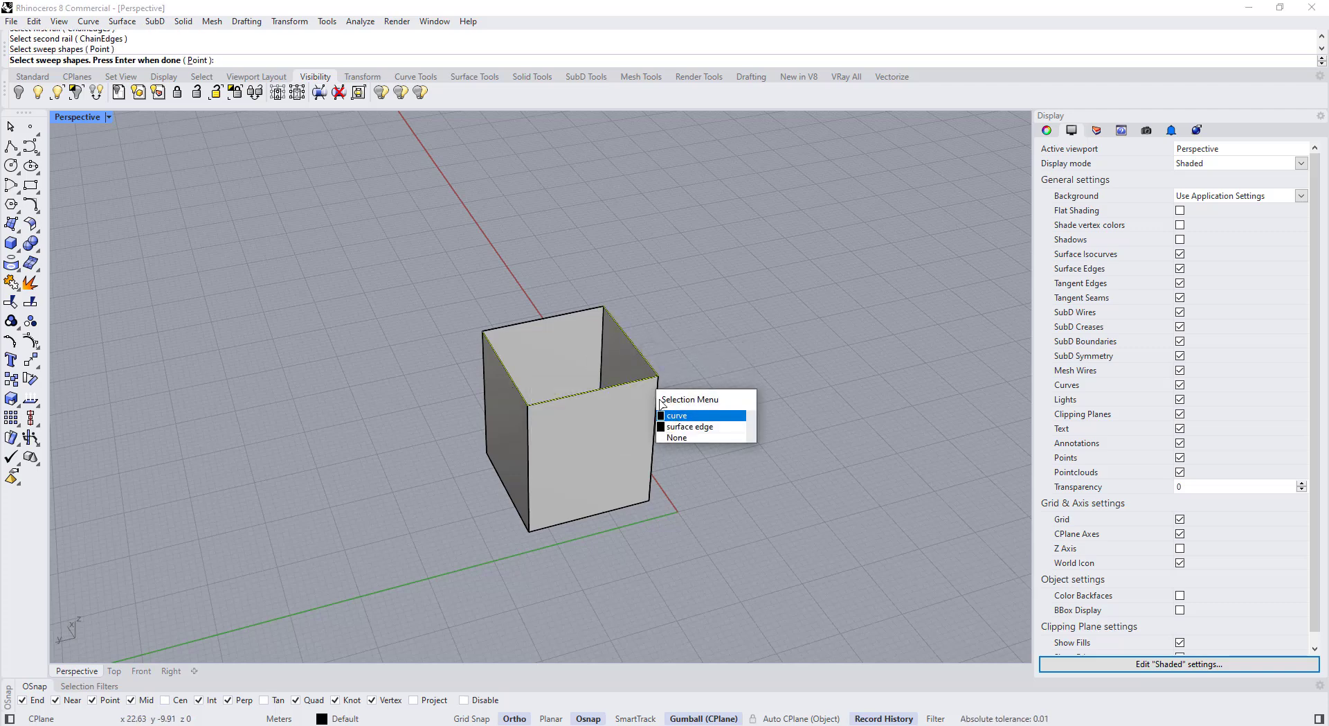
pyautogui.click(568, 317)
pyautogui.click(613, 349)
pyautogui.press('Return')
pyautogui.press('Return')
# - Cap the underside of the box with Sweep2, using two opposite bottom curves as rails and the remaining two as sections
pyautogui.moveTo(457, 478); pyautogui.dragTo(445, 434, button='right')
pyautogui.rightClick(476, 452)
pyautogui.click(548, 444)
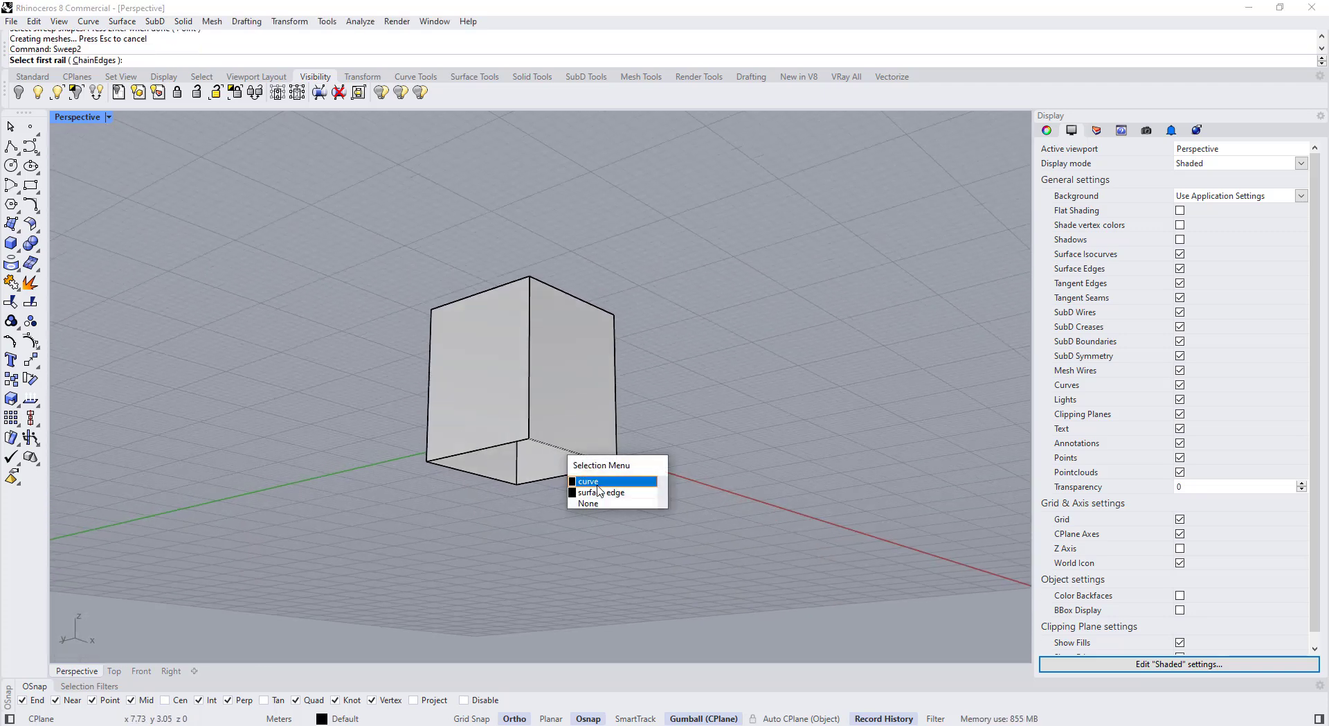
pyautogui.click(596, 479)
pyautogui.click(524, 479)
pyautogui.click(547, 511)
pyautogui.click(524, 479)
pyautogui.click(521, 445)
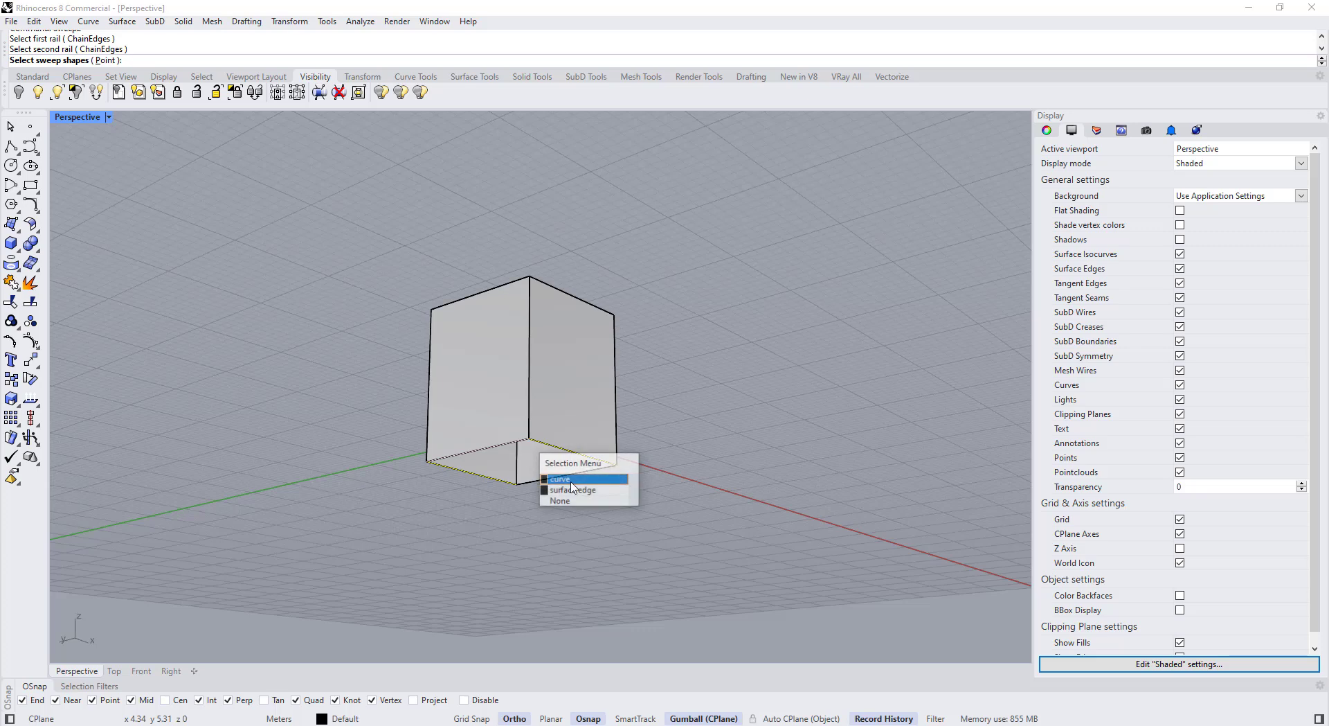
pyautogui.click(580, 477)
pyautogui.click(580, 475)
pyautogui.click(613, 510)
pyautogui.press('Return')
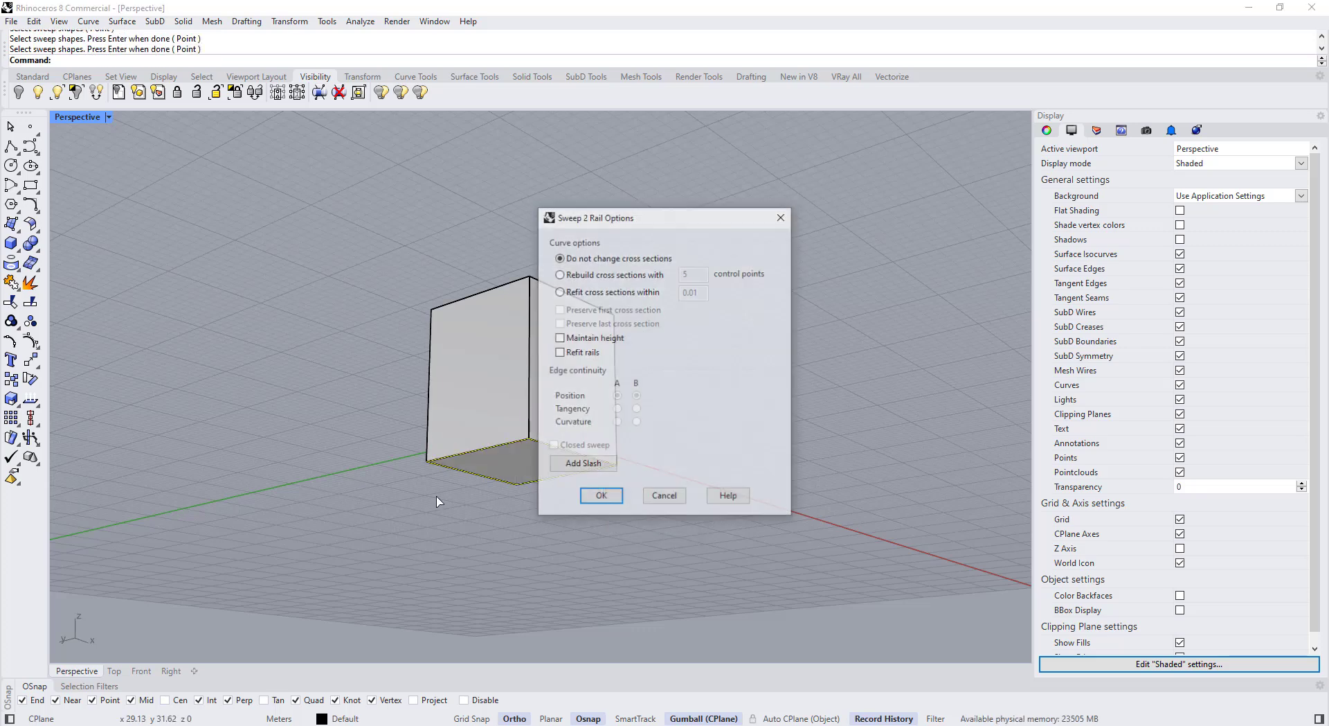
pyautogui.click(600, 495)
pyautogui.moveTo(485, 457); pyautogui.dragTo(542, 446, button='right')
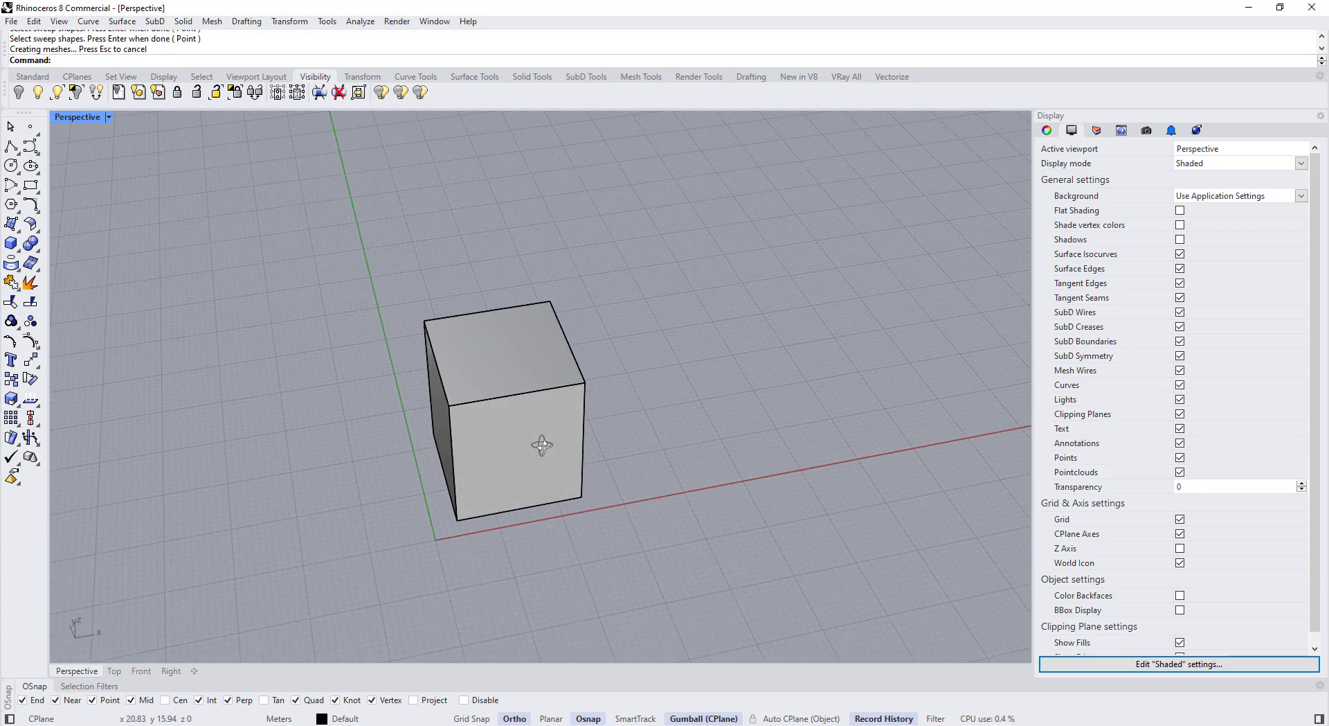
# - Select all the edge curves and lock every other object with IsolateLock
pyautogui.write('Sel')
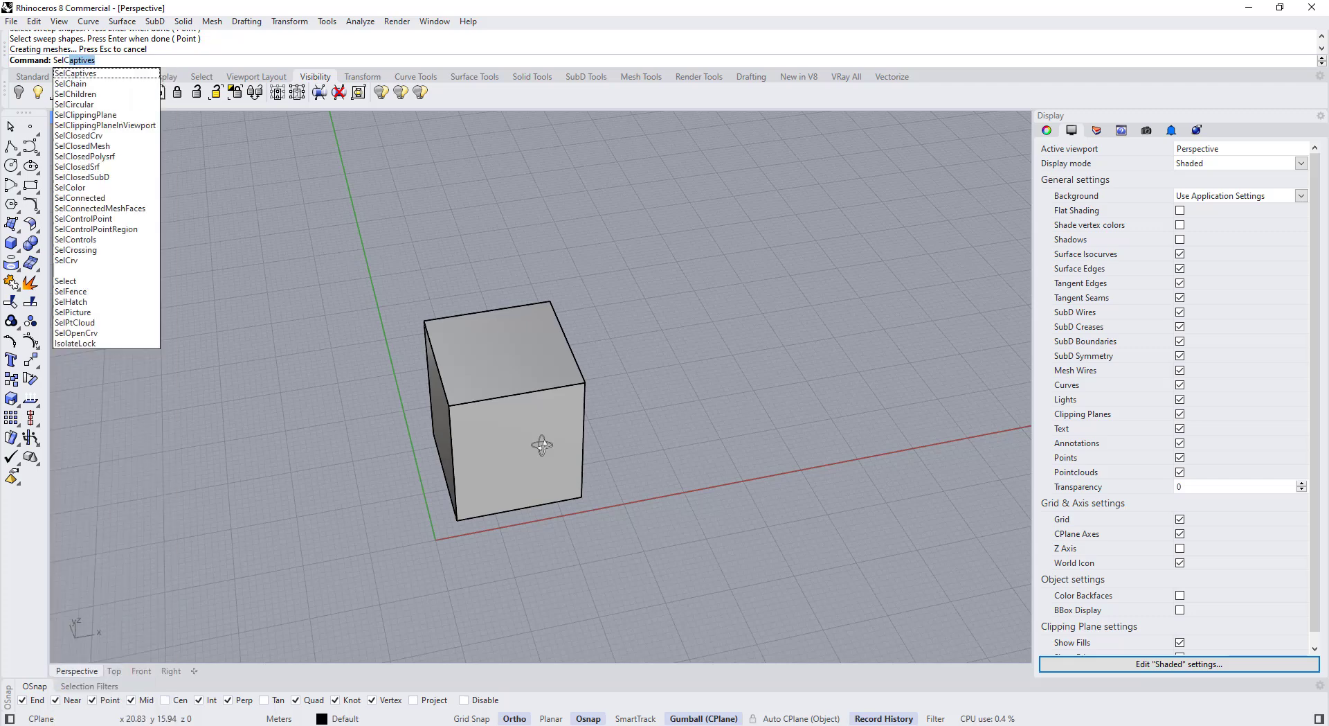
pyautogui.write('Crv')
pyautogui.press('Return')
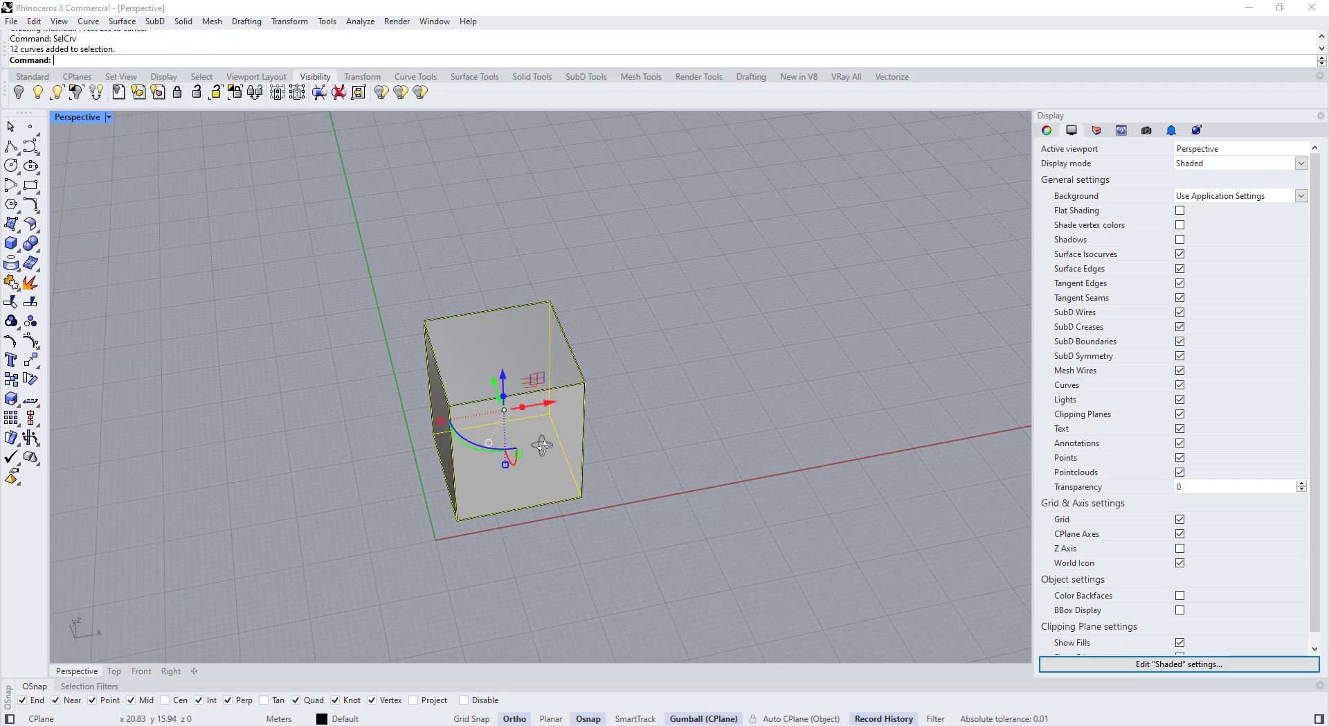
pyautogui.click(236, 92)
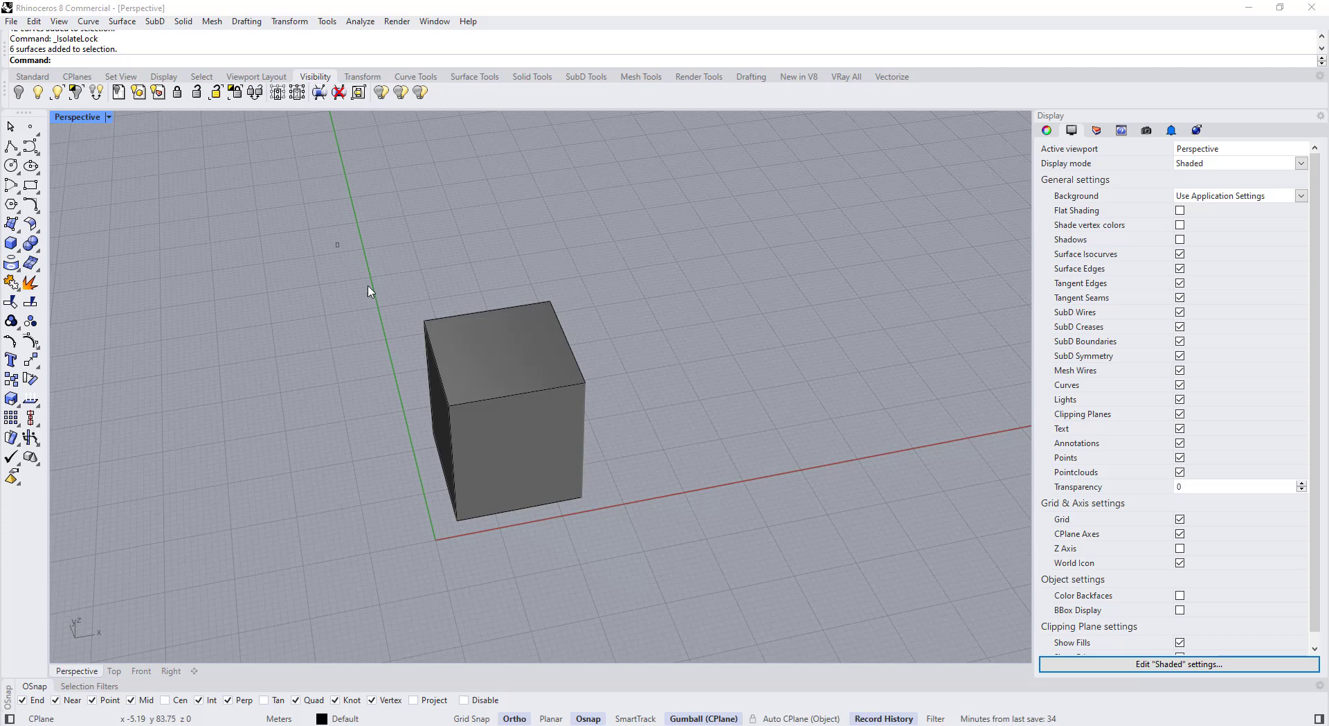
pyautogui.press('Escape')
# - Rebuild all twelve edge curves with a point count of 4 and degree 3
pyautogui.moveTo(339, 249); pyautogui.dragTo(692, 563)
pyautogui.moveTo(547, 526); pyautogui.dragTo(556, 469, button='right')
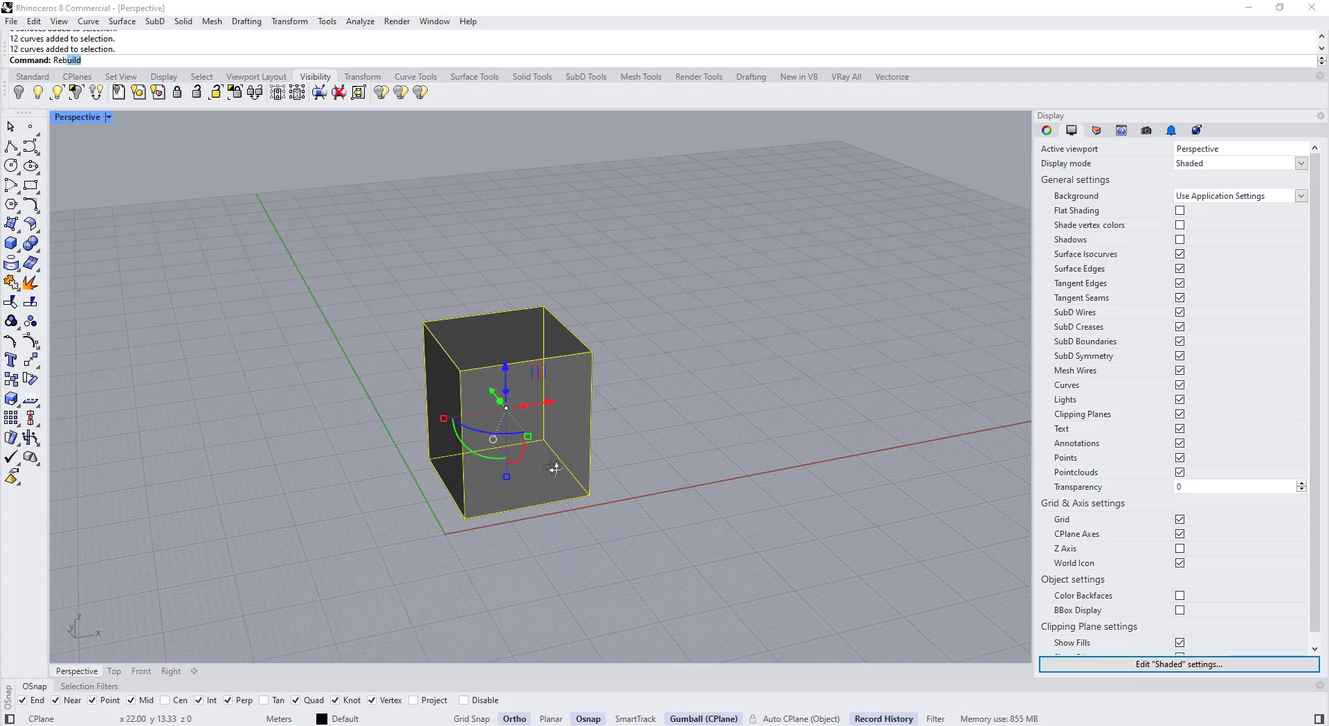
pyautogui.press('Return')
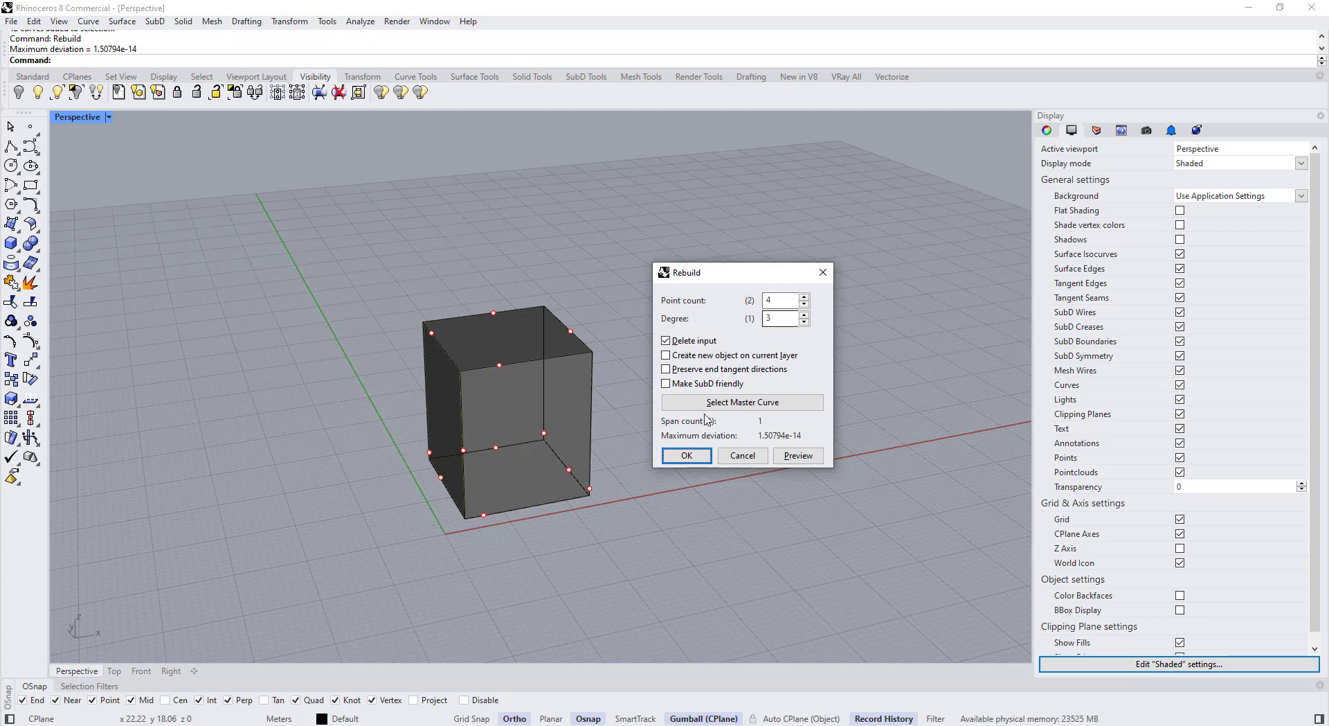
pyautogui.click(687, 455)
pyautogui.moveTo(687, 455); pyautogui.dragTo(603, 416, button='right')
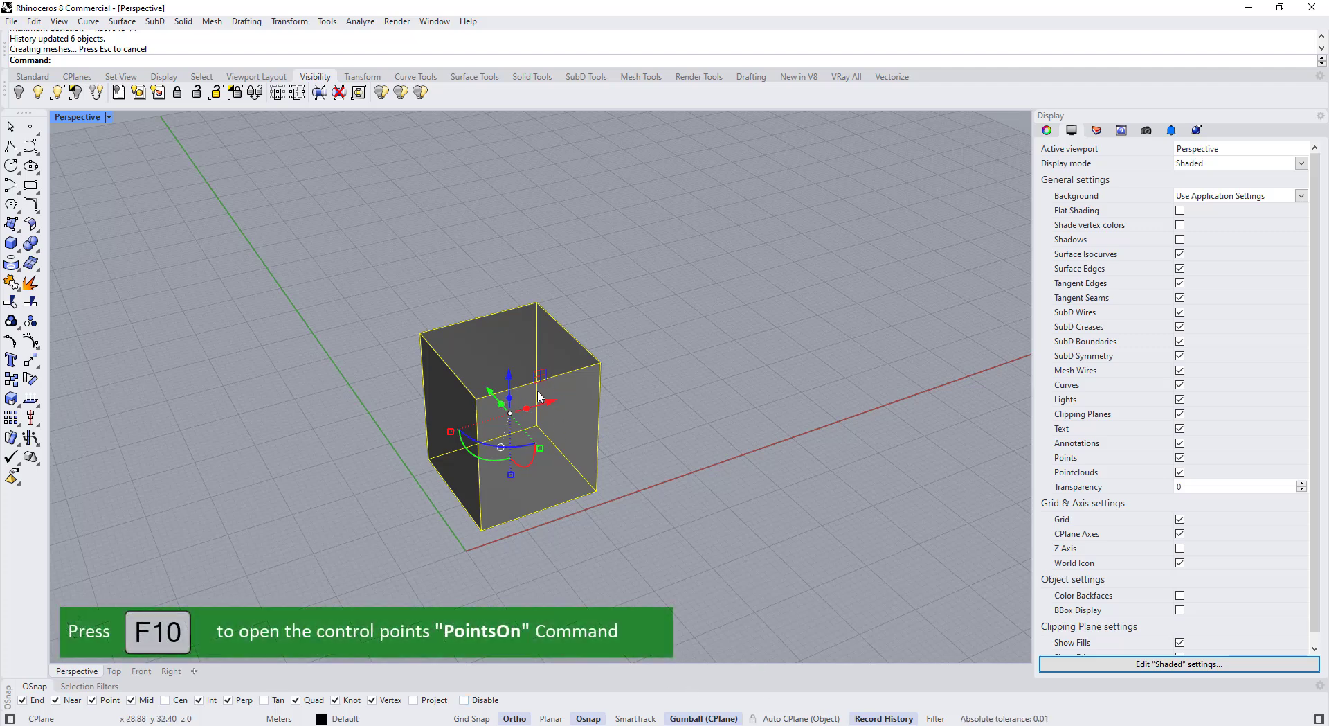
# - Turn on the edge curves' control points and pull the top corner farthest along the X axis outward
pyautogui.press('F10')
pyautogui.moveTo(541, 393); pyautogui.dragTo(586, 394, button='right')
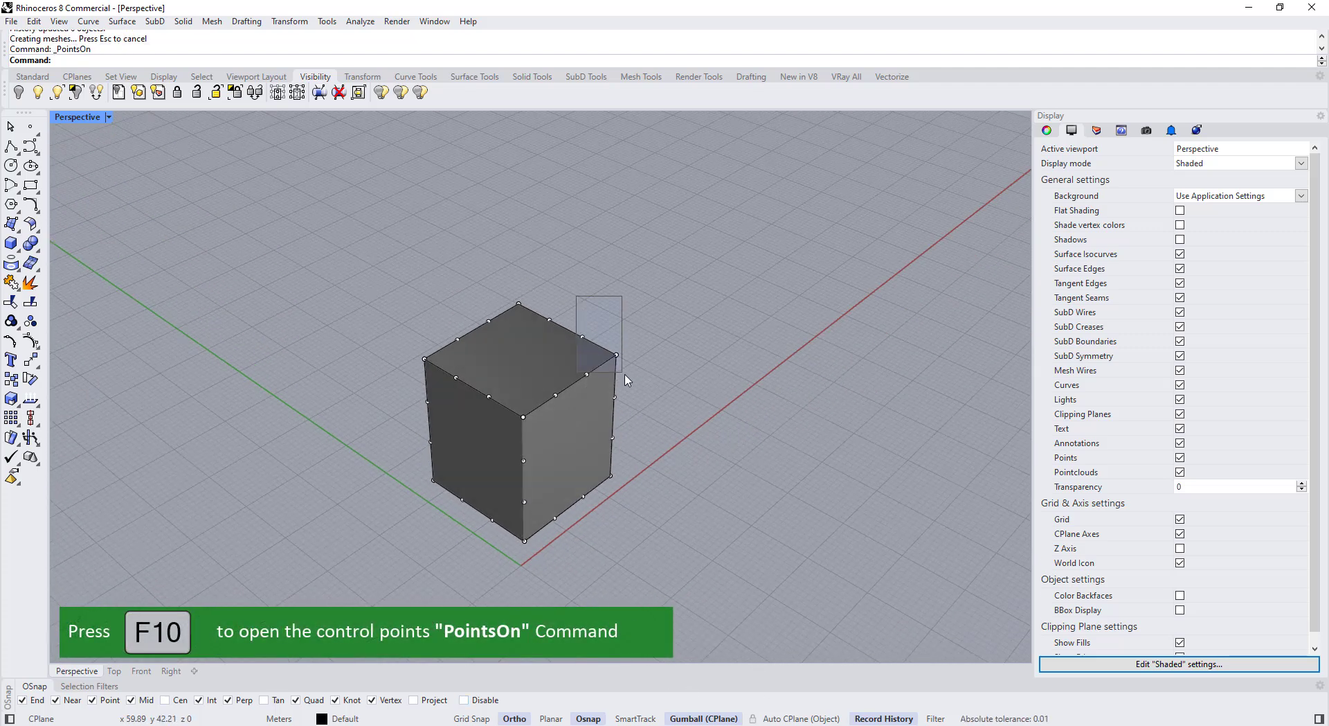
pyautogui.moveTo(625, 380); pyautogui.dragTo(626, 381)
pyautogui.moveTo(626, 381); pyautogui.dragTo(608, 326, button='right')
pyautogui.moveTo(608, 326); pyautogui.dragTo(611, 277)
# - Move the control points of the top corner above the origin outward to deform the adjoining faces
pyautogui.moveTo(610, 277); pyautogui.dragTo(363, 371, button='right')
pyautogui.scroll(3, 430, 379)
pyautogui.moveTo(363, 371); pyautogui.dragTo(346, 450)
pyautogui.moveTo(468, 481); pyautogui.dragTo(414, 289, button='right')
pyautogui.moveTo(408, 321); pyautogui.dragTo(433, 297)
pyautogui.moveTo(531, 316); pyautogui.dragTo(573, 365, button='right')
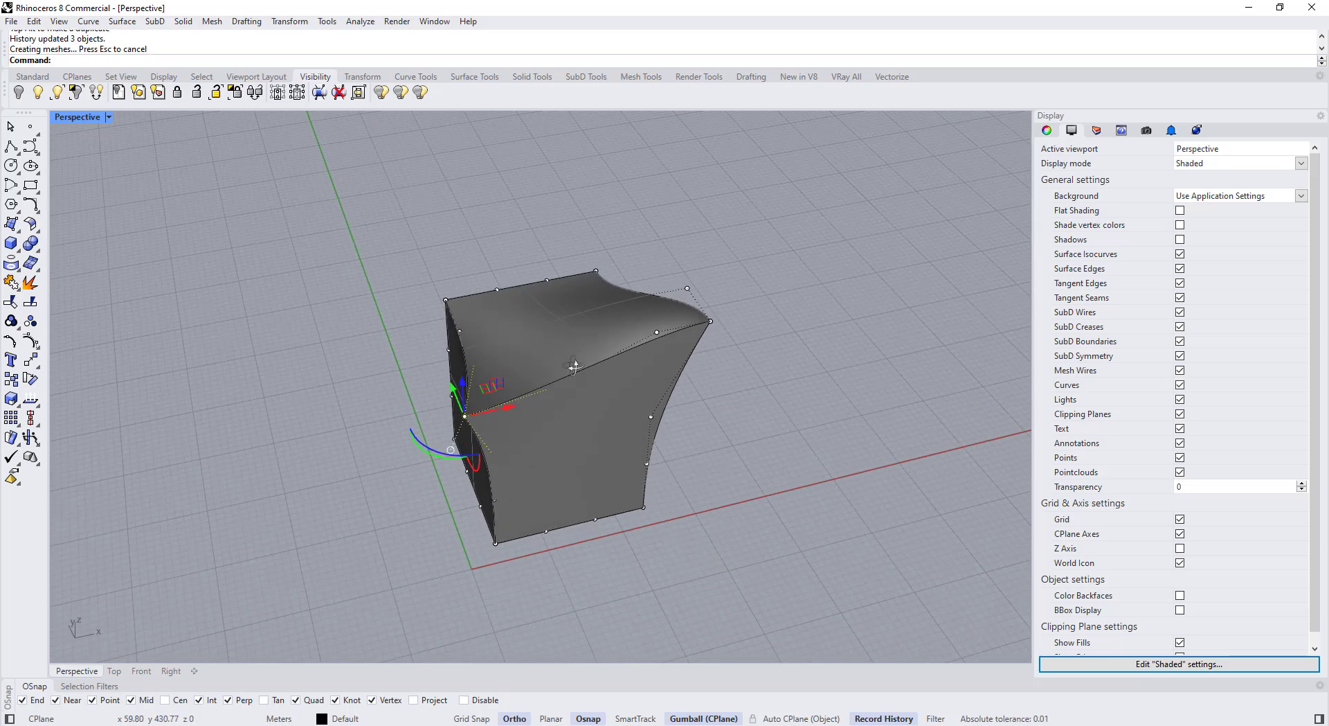
# - Delete intermediate control points from the top front edge curve and the adjoining top side curve
pyautogui.moveTo(650, 338)
pyautogui.mouseDown(button='right')
pyautogui.moveTo(606, 277)
pyautogui.moveTo(646, 324)
pyautogui.mouseUp(button='right')
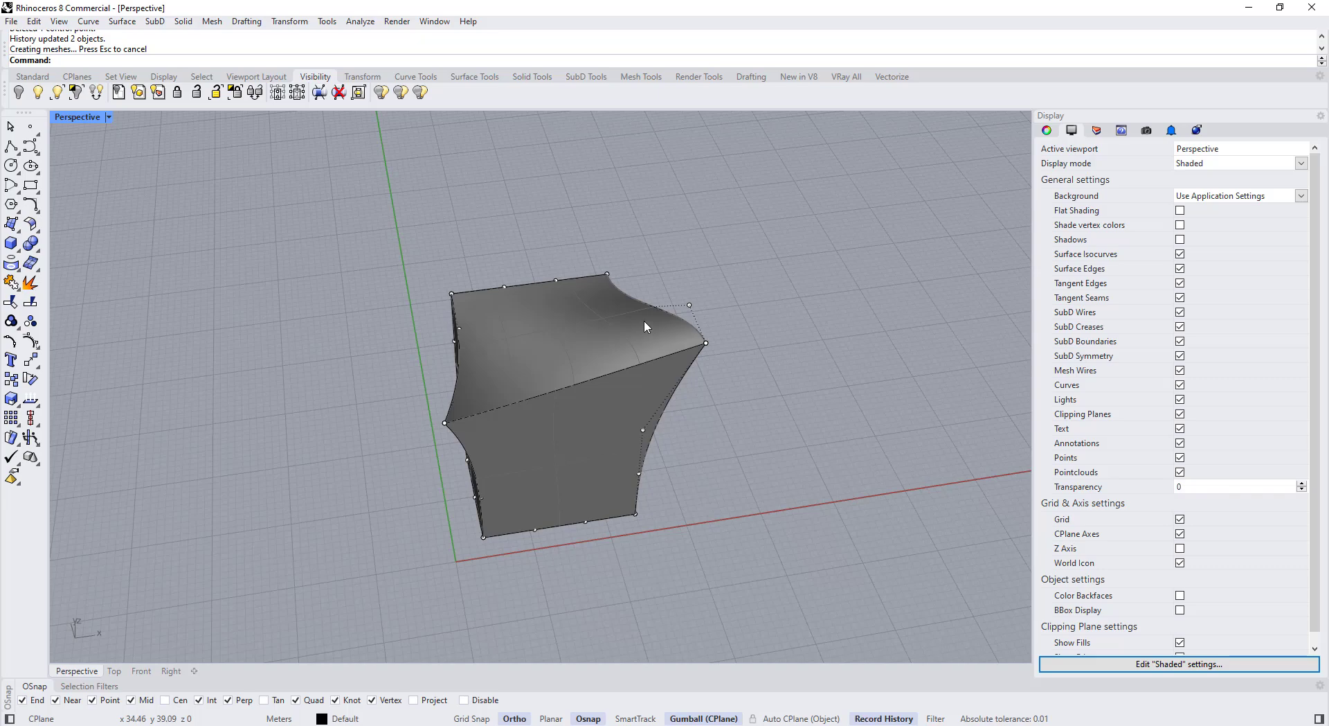
pyautogui.click(689, 306)
pyautogui.moveTo(690, 311); pyautogui.dragTo(692, 320)
pyautogui.moveTo(692, 320); pyautogui.dragTo(537, 426, button='right')
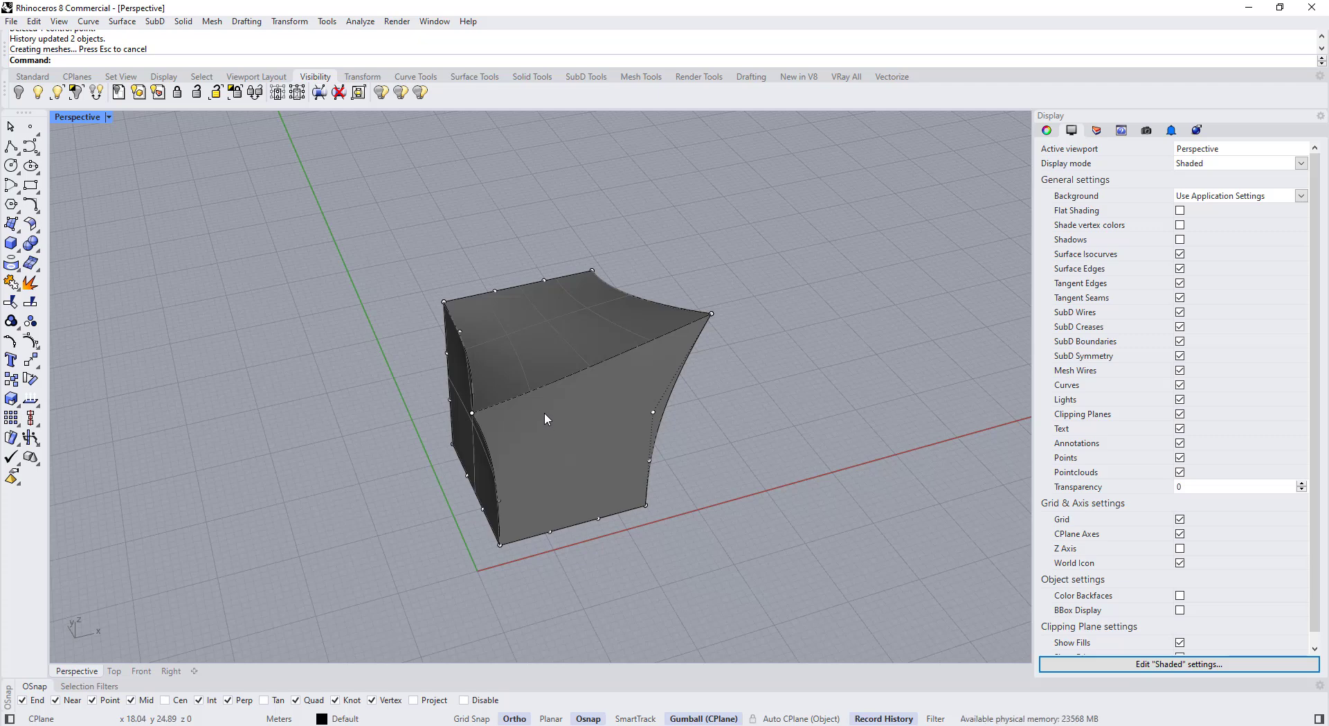
# - Undo the control point deletions, the corner moves and the curve rebuild
pyautogui.hotkey('ctrl', 'z')
pyautogui.hotkey('ctrl', 'z')
pyautogui.hotkey('ctrl', 'z')
pyautogui.hotkey('ctrl', 'z')
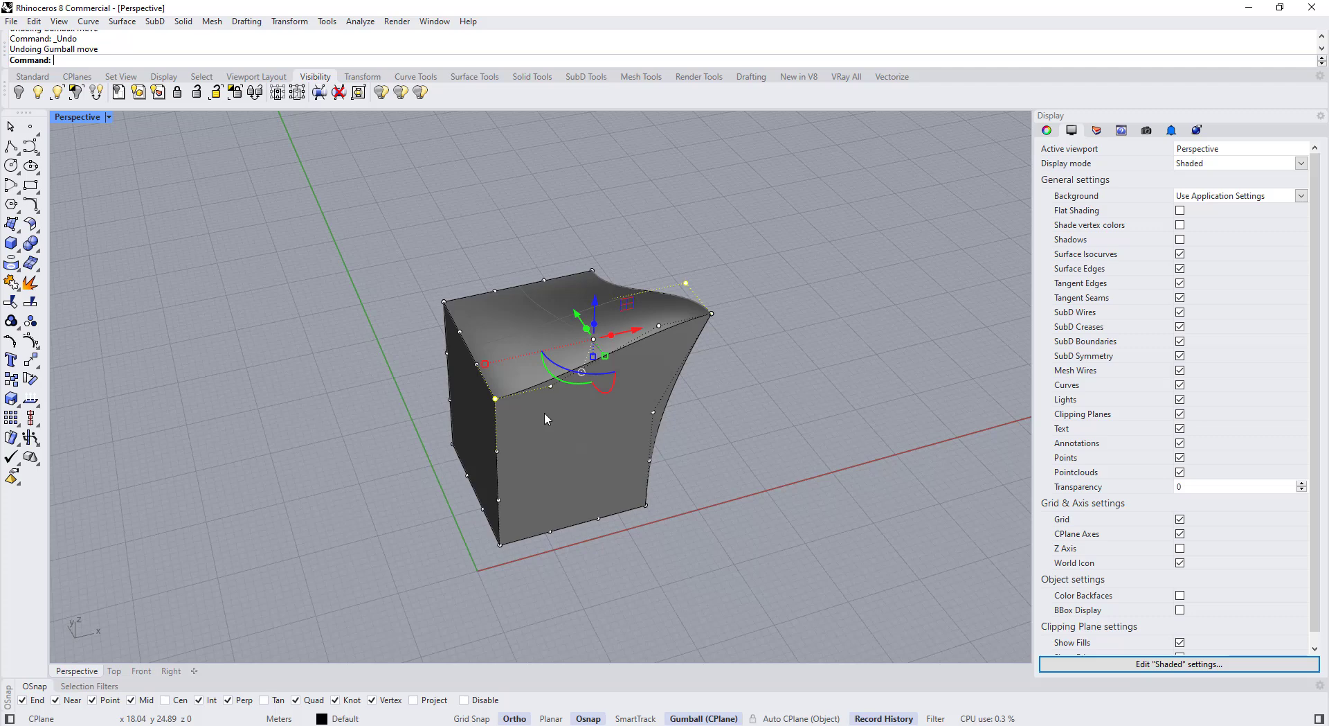
pyautogui.hotkey('ctrl', 'z')
pyautogui.hotkey('ctrl', 'z')
pyautogui.hotkey('ctrl', 'z')
pyautogui.hotkey('ctrl', 'z')
pyautogui.moveTo(589, 430); pyautogui.dragTo(629, 417, button='right')
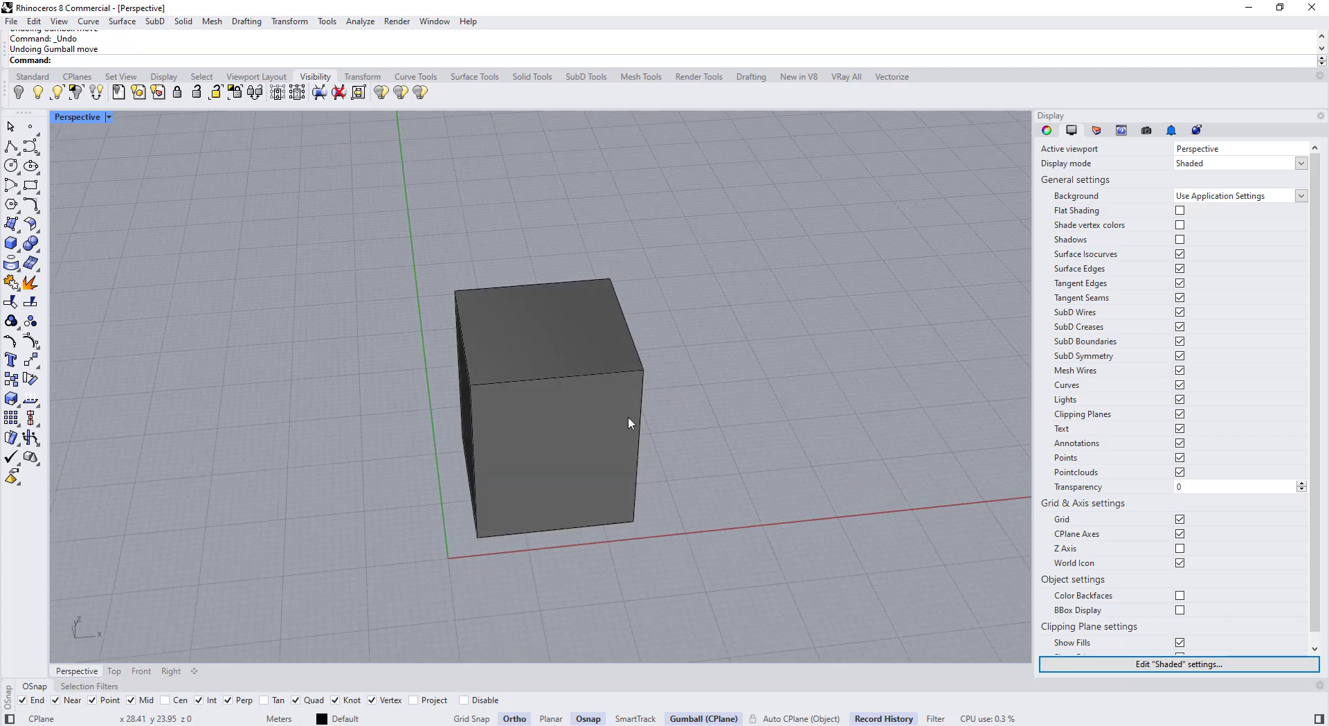
pyautogui.hotkey('ctrl', 'z')
pyautogui.hotkey('ctrl', 'z')
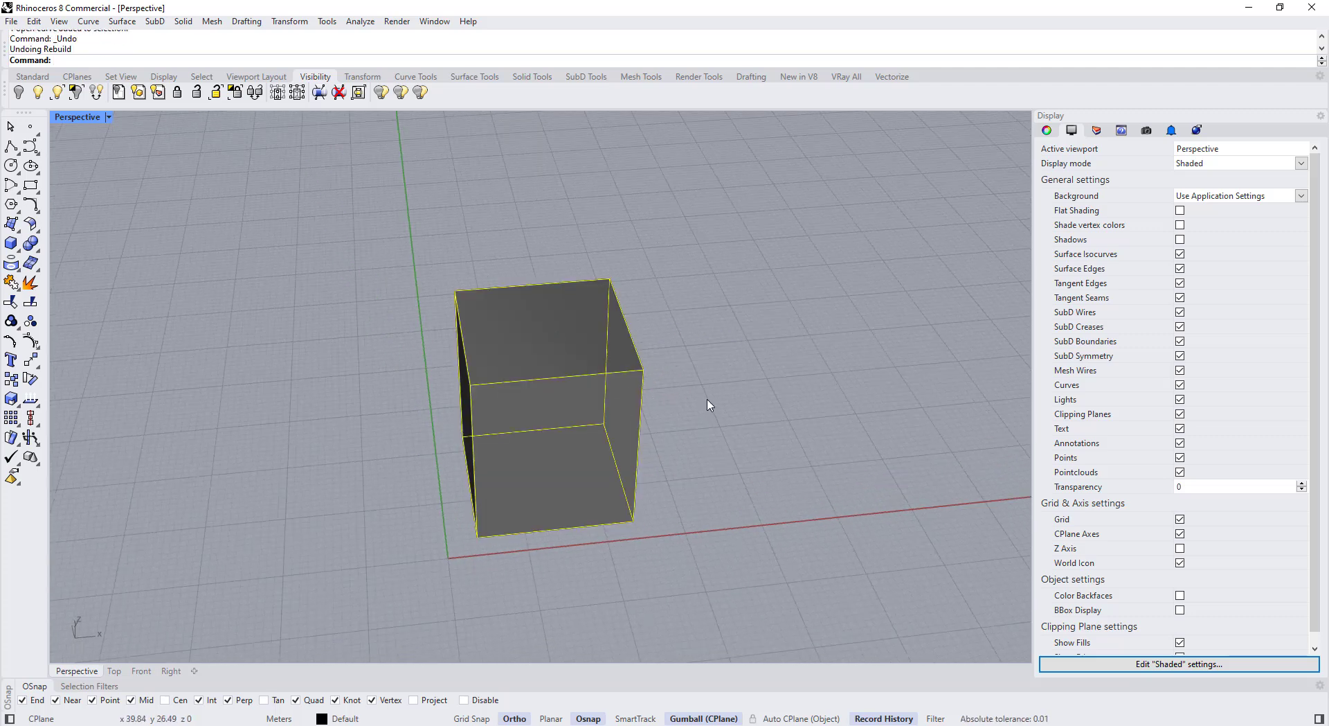
# - Turn off Always Record History
pyautogui.click(584, 385)
pyautogui.moveTo(399, 216); pyautogui.dragTo(720, 606)
pyautogui.rightClick(879, 718)
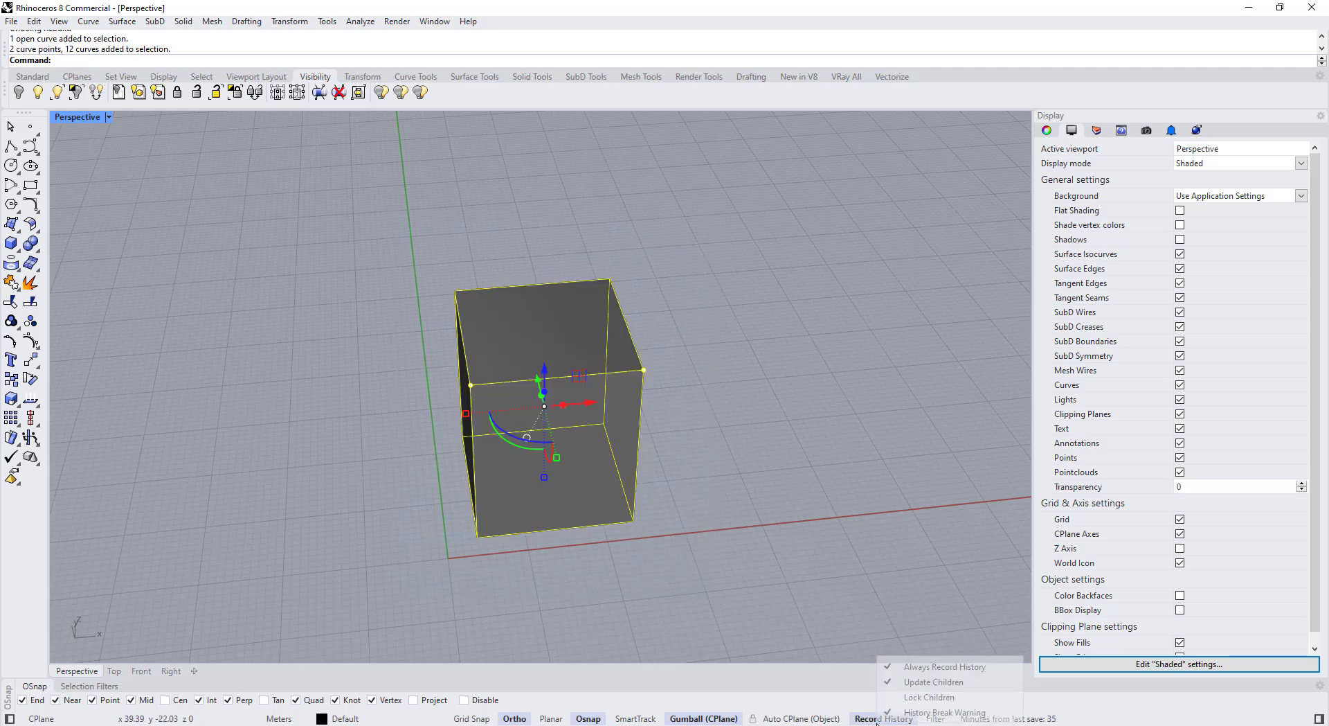
pyautogui.click(911, 666)
pyautogui.click(789, 593)
# - Select the twelve edge curves and move them away from the surfaced box along the X axis
pyautogui.moveTo(742, 604); pyautogui.dragTo(626, 421)
pyautogui.moveTo(626, 421)
pyautogui.mouseDown(button='right')
pyautogui.moveTo(746, 489)
pyautogui.moveTo(648, 433)
pyautogui.mouseUp(button='right')
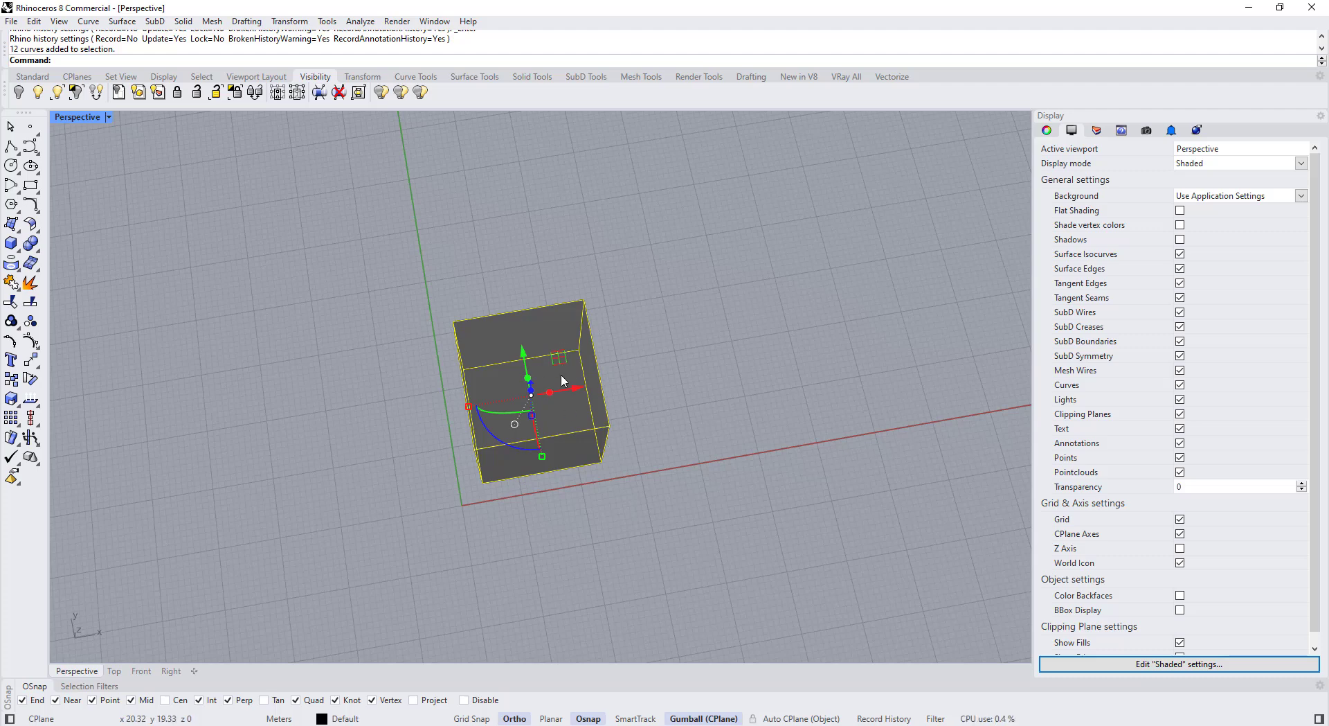
pyautogui.moveTo(559, 363); pyautogui.dragTo(650, 404)
pyautogui.click(720, 315)
# - Set the Perspective viewport's display mode to Ghosted and clear the selection
pyautogui.moveTo(720, 315); pyautogui.dragTo(524, 377, button='right')
pyautogui.click(672, 290)
pyautogui.scroll(4, 613, 532)
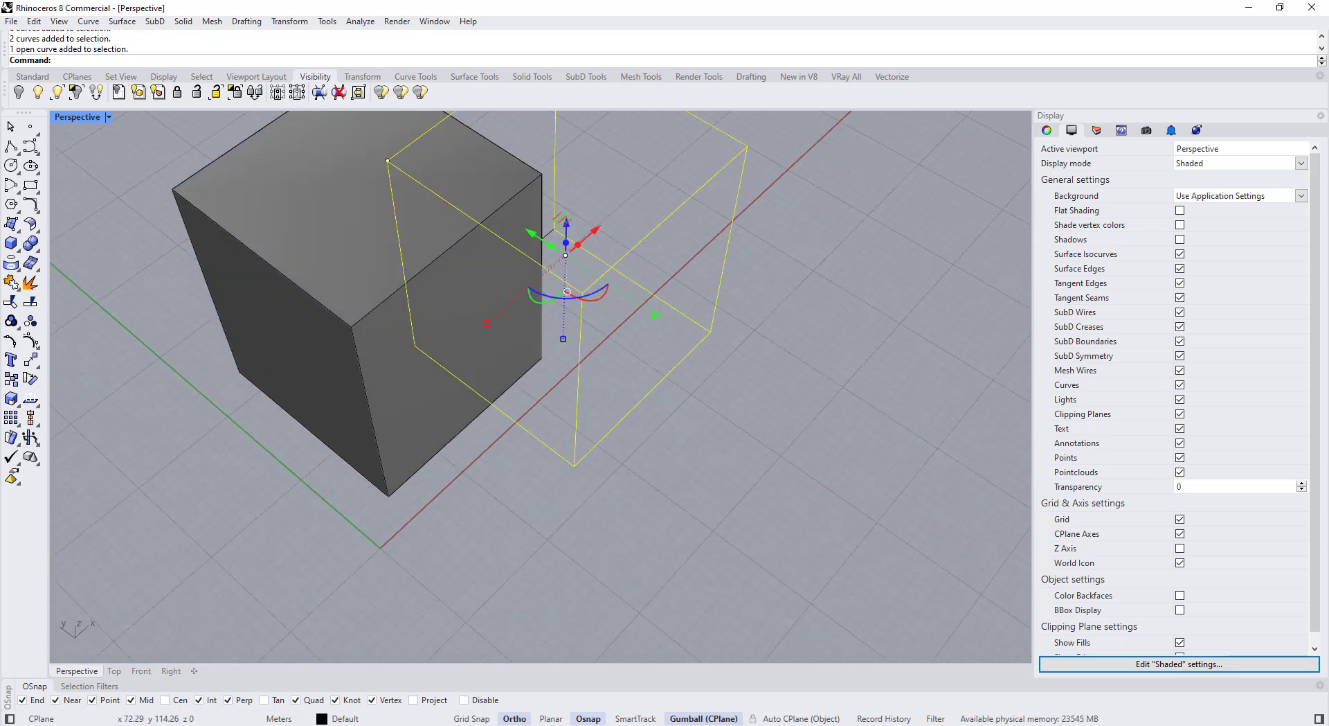
pyautogui.click(109, 117)
pyautogui.click(111, 212)
pyautogui.scroll(-3, 692, 364)
pyautogui.press('Escape')
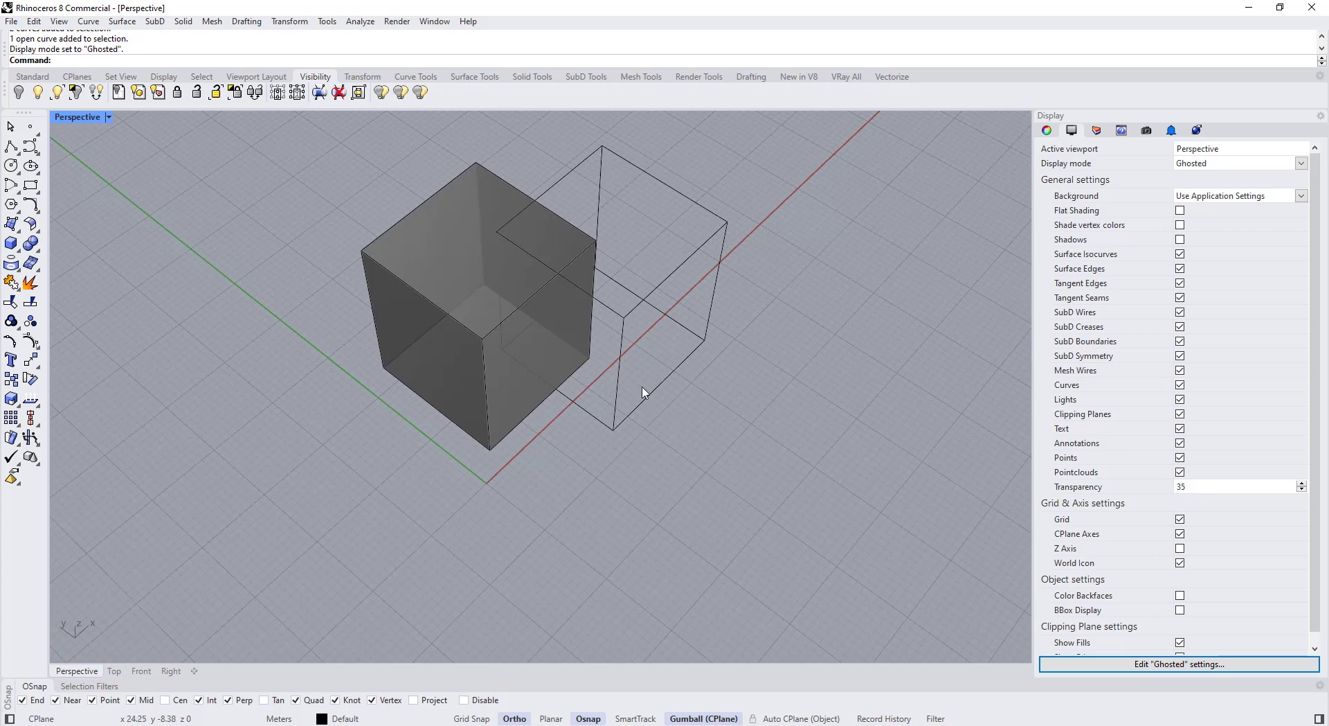
# - Scale the separated curve box about its lower corner, using its bottom edge as reference and a new length of 10
pyautogui.moveTo(643, 392); pyautogui.dragTo(775, 451, button='right')
pyautogui.moveTo(783, 457); pyautogui.dragTo(599, 180)
pyautogui.moveTo(599, 180); pyautogui.dragTo(534, 228, button='right')
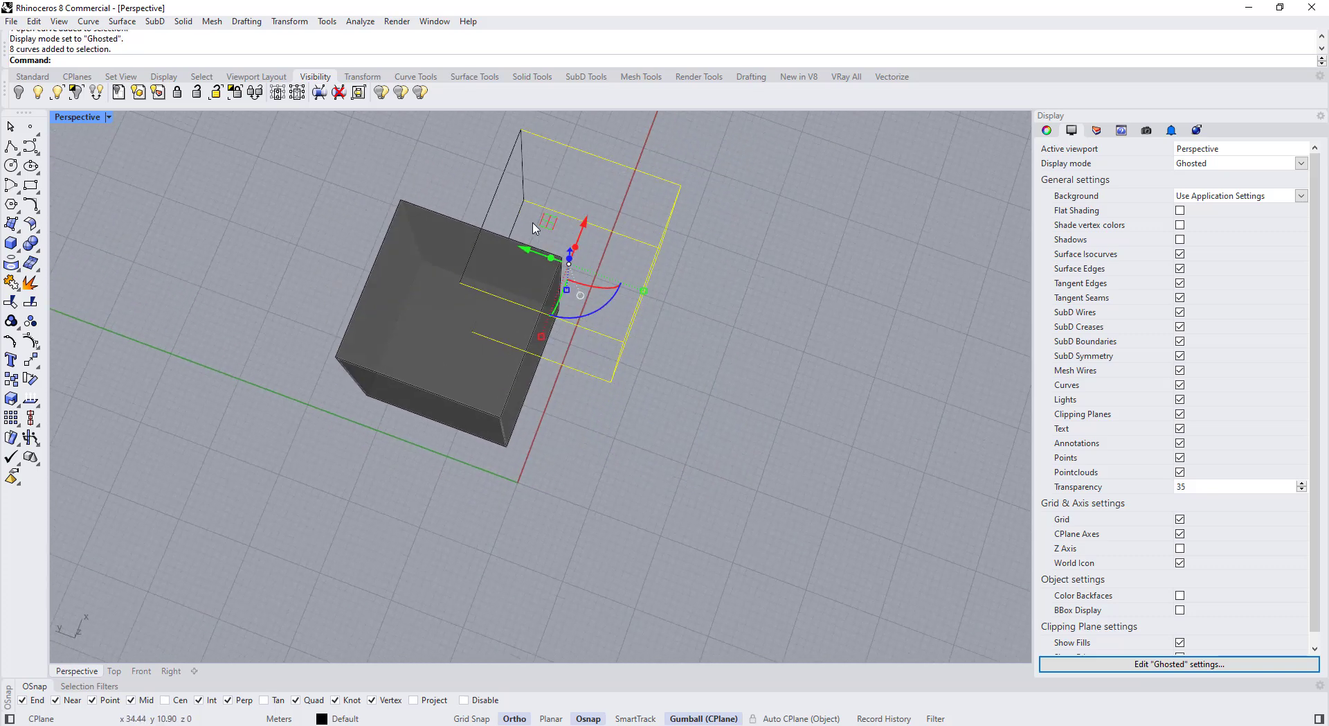
pyautogui.moveTo(533, 218); pyautogui.dragTo(482, 163)
pyautogui.scroll(3, 459, 312)
pyautogui.click(486, 297)
pyautogui.scroll(-3, 486, 297)
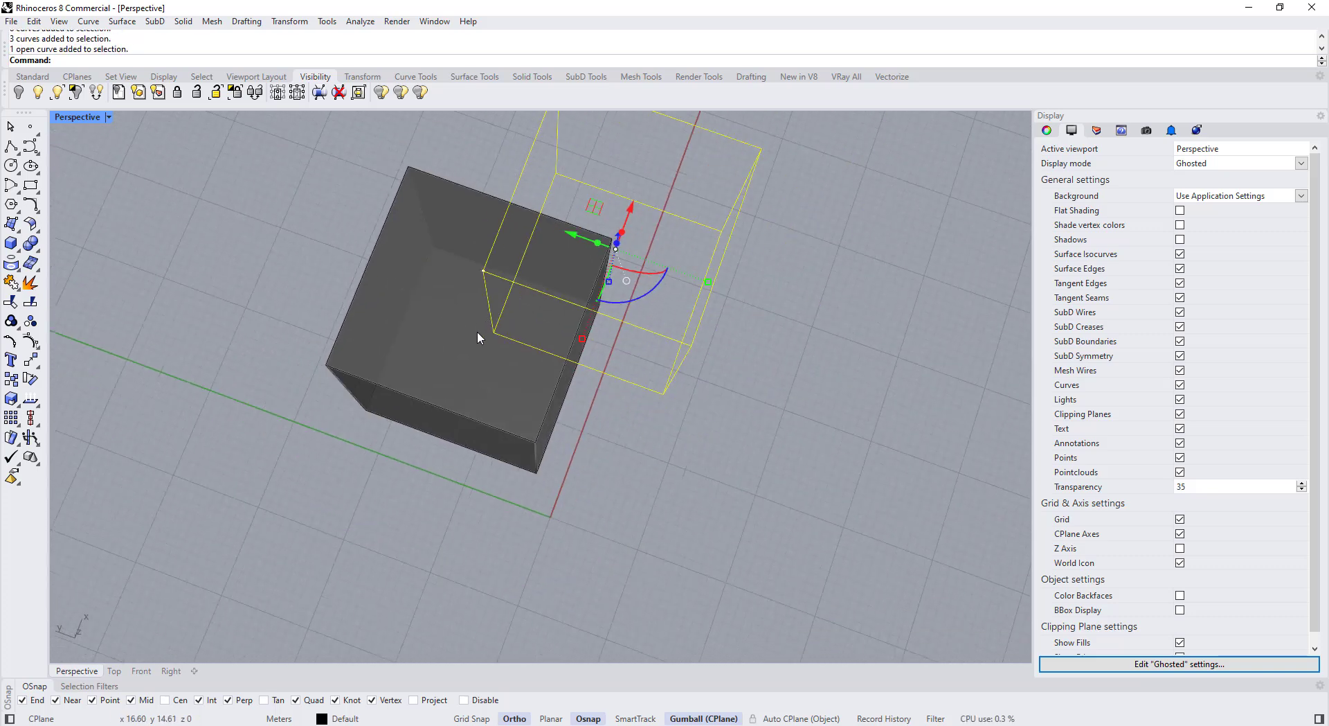
pyautogui.click(10, 400)
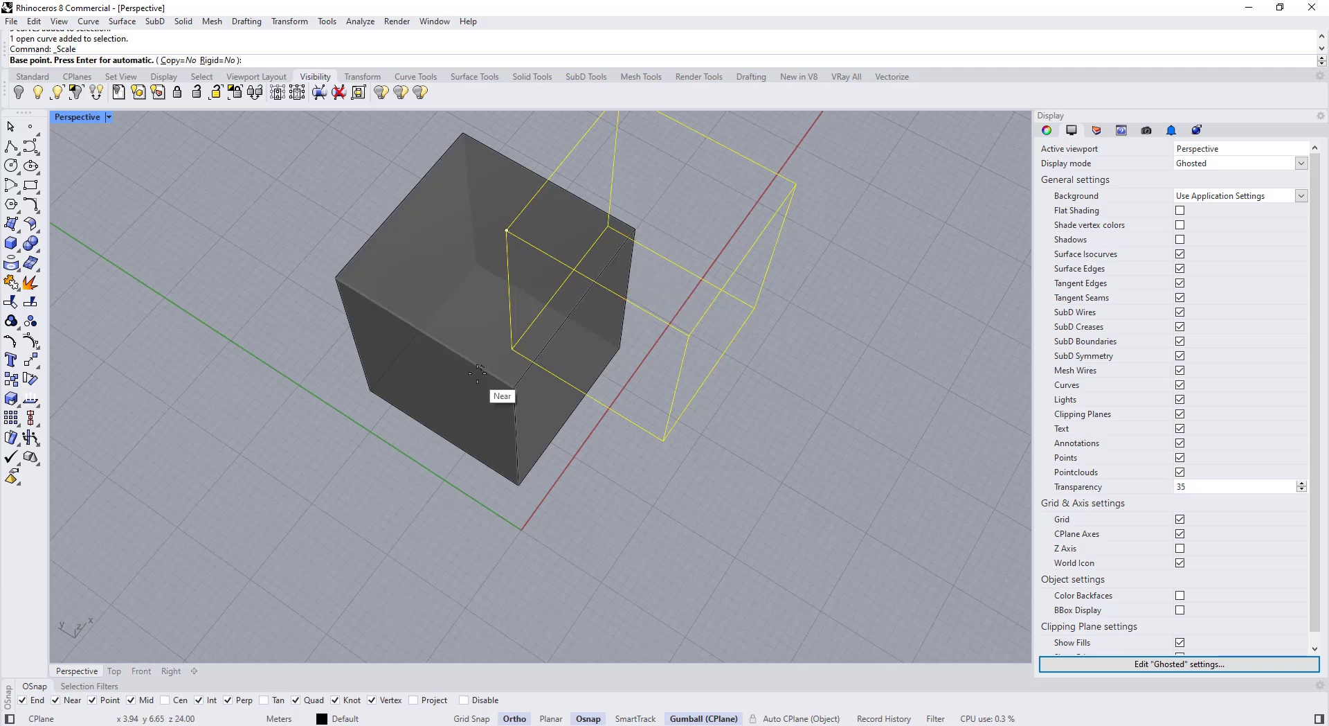
pyautogui.click(512, 348)
pyautogui.click(664, 439)
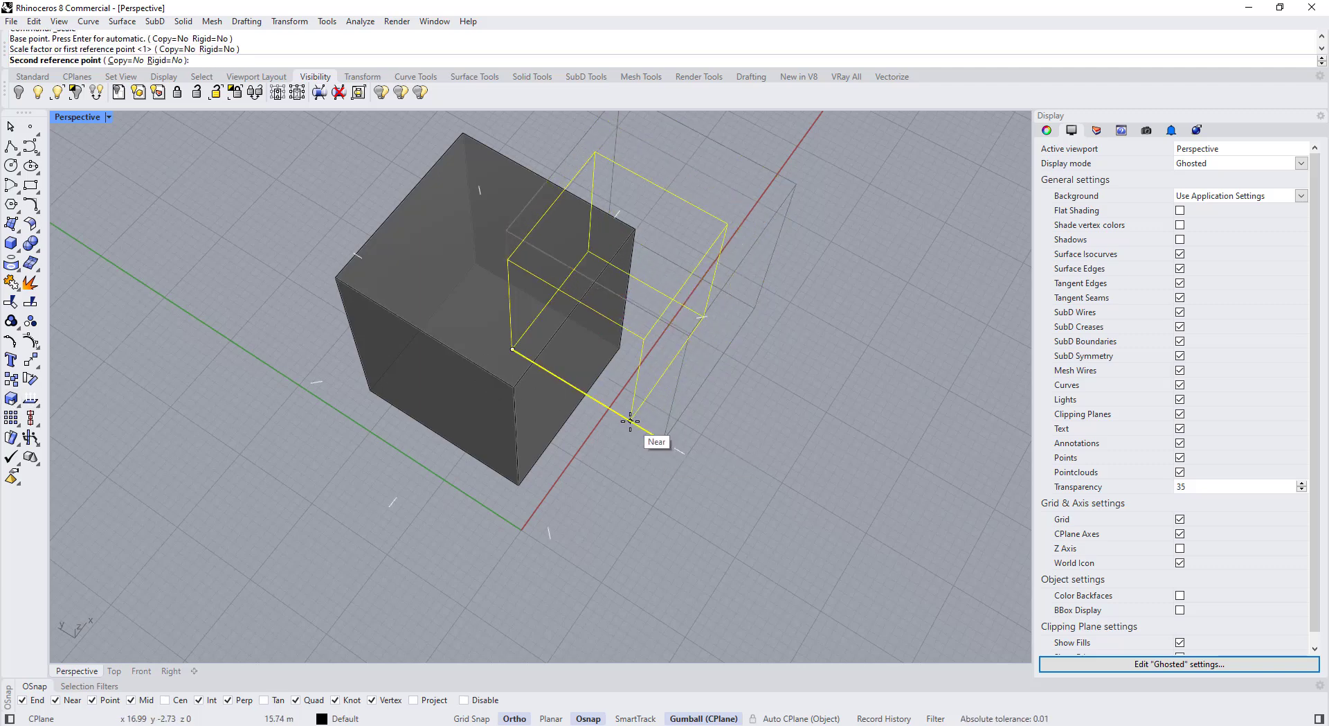
pyautogui.write('10')
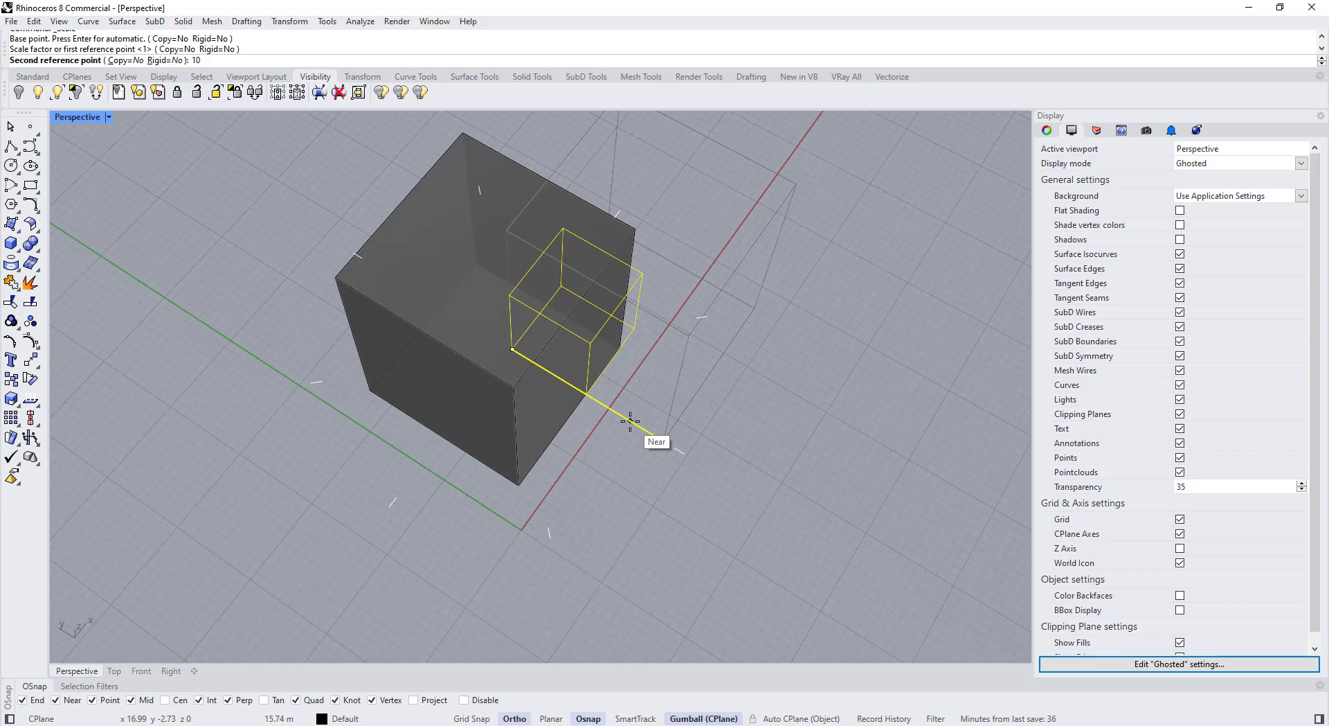
pyautogui.press('Return')
# - Undo the scaling of the curve box and redo it
pyautogui.moveTo(630, 420)
pyautogui.mouseDown(button='right')
pyautogui.moveTo(684, 462)
pyautogui.moveTo(623, 381)
pyautogui.moveTo(651, 423)
pyautogui.mouseUp(button='right')
pyautogui.click(627, 386)
pyautogui.hotkey('ctrl', 'z')
pyautogui.hotkey('ctrl', 'y')
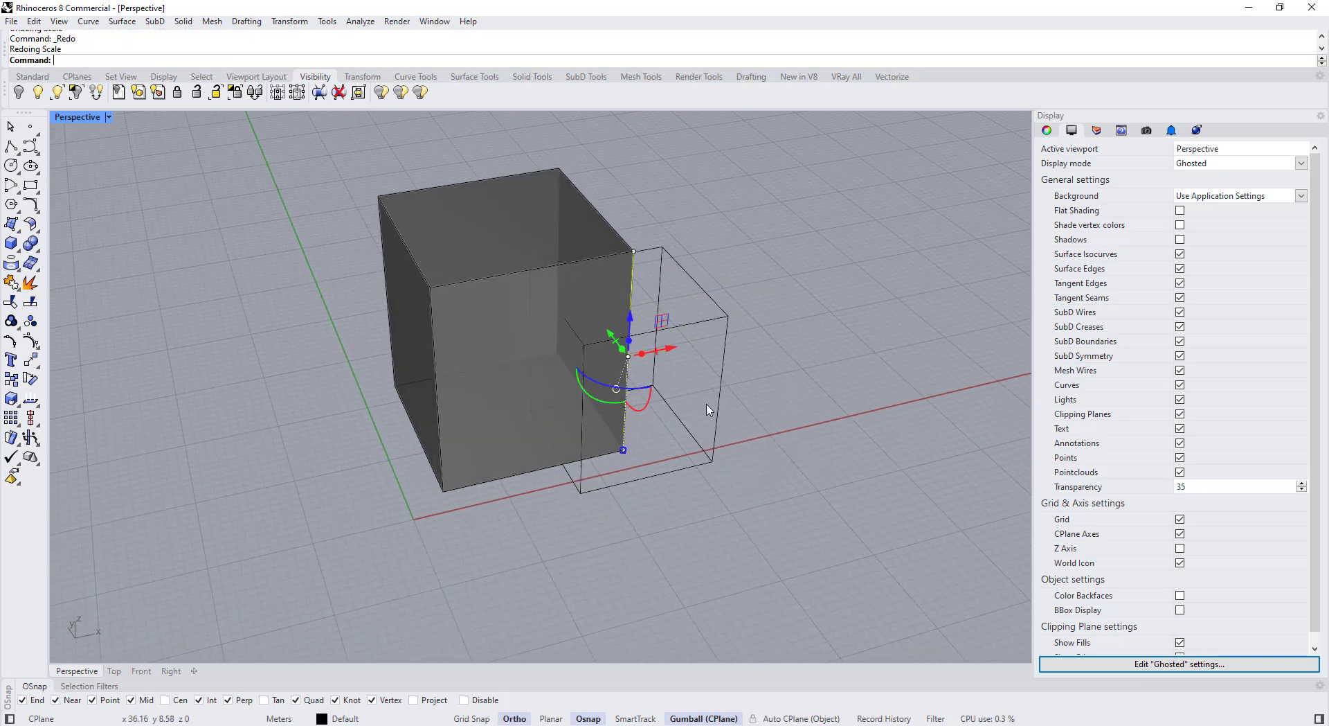
# - Select the scaled box's curves without the extra vertical curve and relocate their Gumball to the lower front corner
pyautogui.moveTo(602, 368); pyautogui.dragTo(521, 281, button='right')
pyautogui.moveTo(521, 277); pyautogui.dragTo(803, 525)
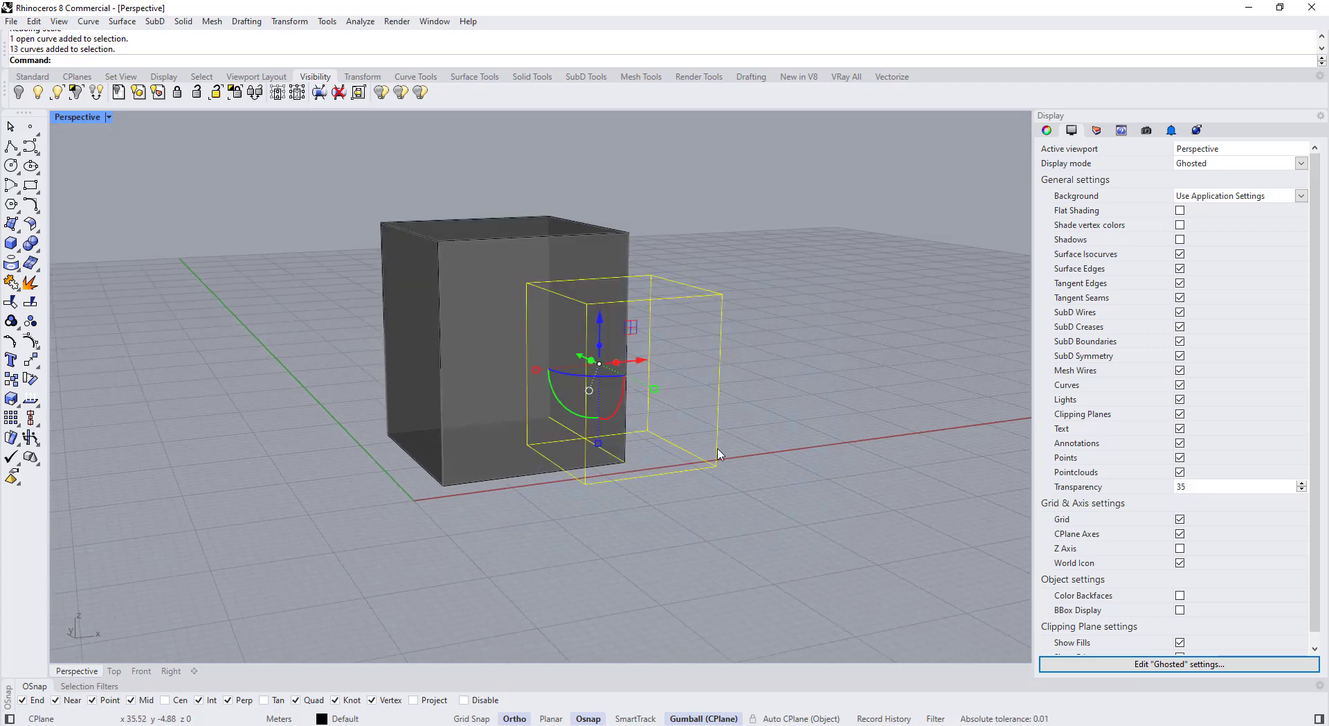
pyautogui.scroll(3, 614, 469)
pyautogui.scroll(-2, 606, 503)
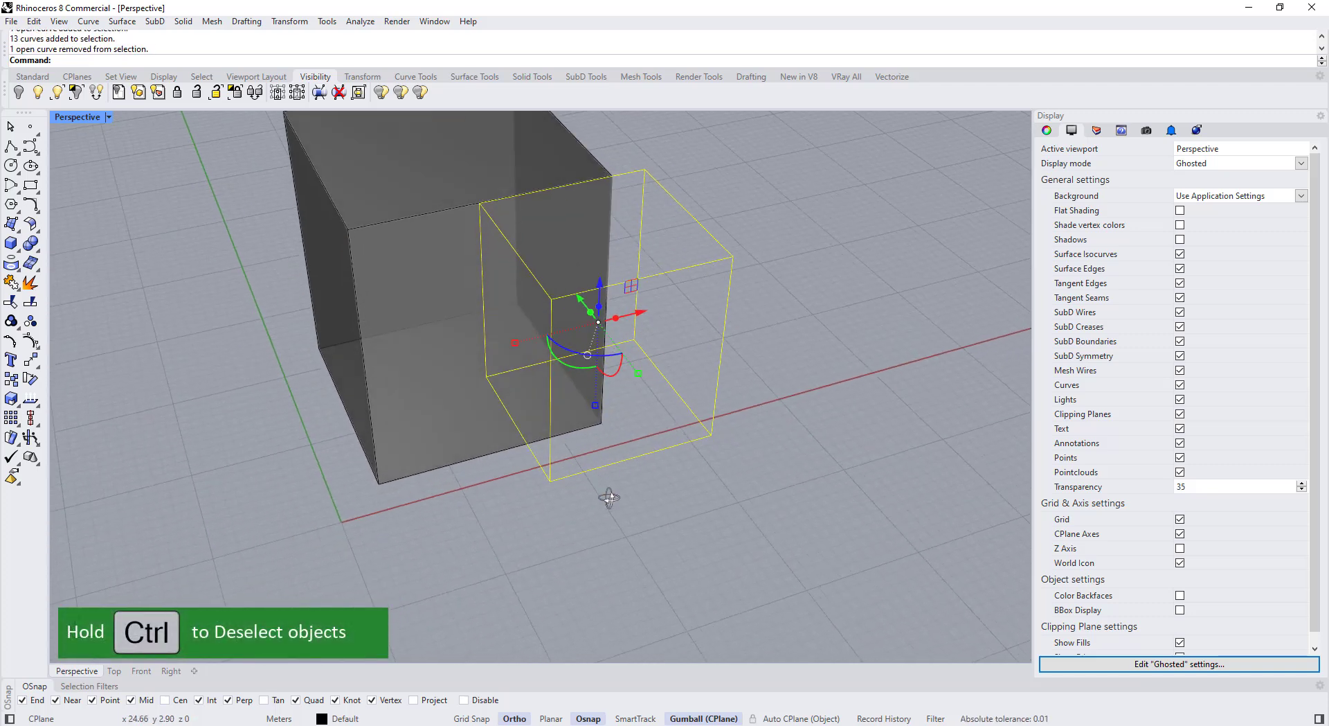
pyautogui.keyDown('ctrl'); pyautogui.click(599, 329); pyautogui.keyUp('ctrl')
pyautogui.keyDown('ctrl'); pyautogui.moveTo(599, 328); pyautogui.dragTo(551, 495); pyautogui.keyUp('ctrl')
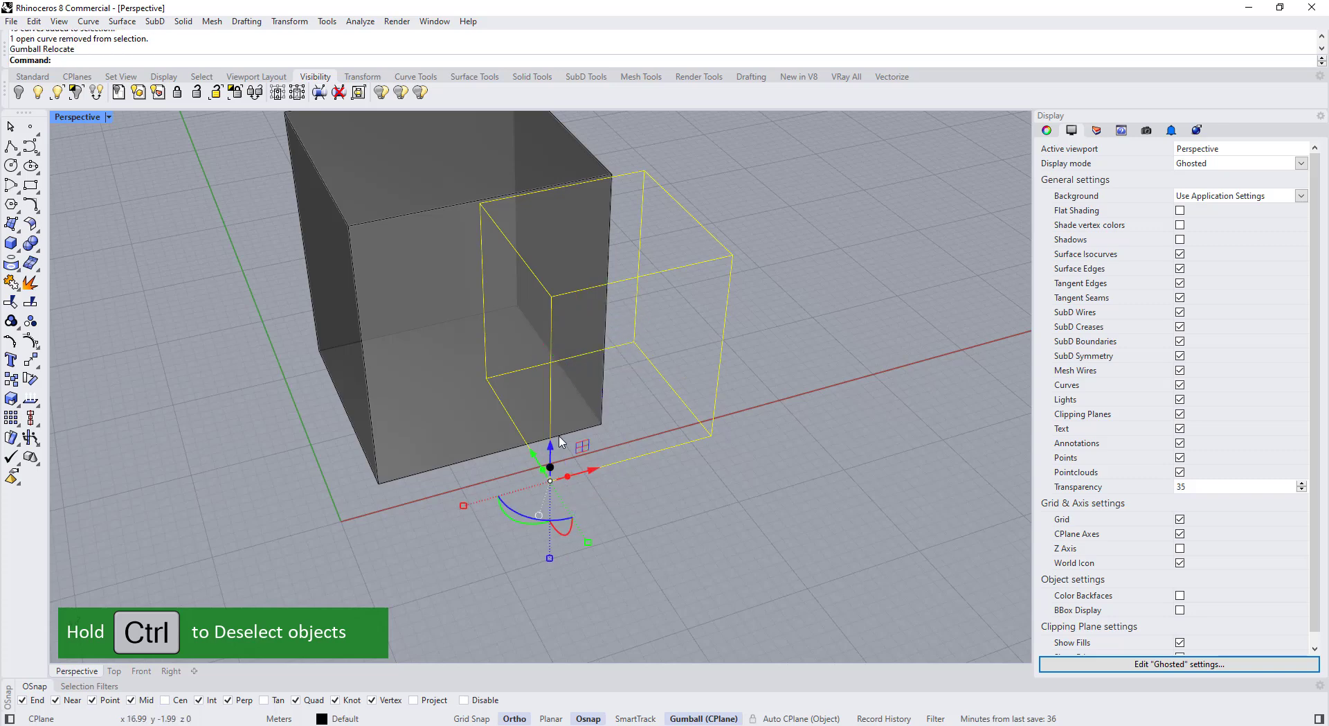
# - Stretch the curve box along the X axis and reduce its height with the Gumball scale handles
pyautogui.scroll(-4, 551, 488)
pyautogui.moveTo(507, 453); pyautogui.dragTo(490, 453)
pyautogui.moveTo(490, 453); pyautogui.dragTo(567, 497, button='right')
pyautogui.moveTo(549, 488); pyautogui.dragTo(549, 481)
pyautogui.moveTo(632, 498); pyautogui.dragTo(592, 508, button='right')
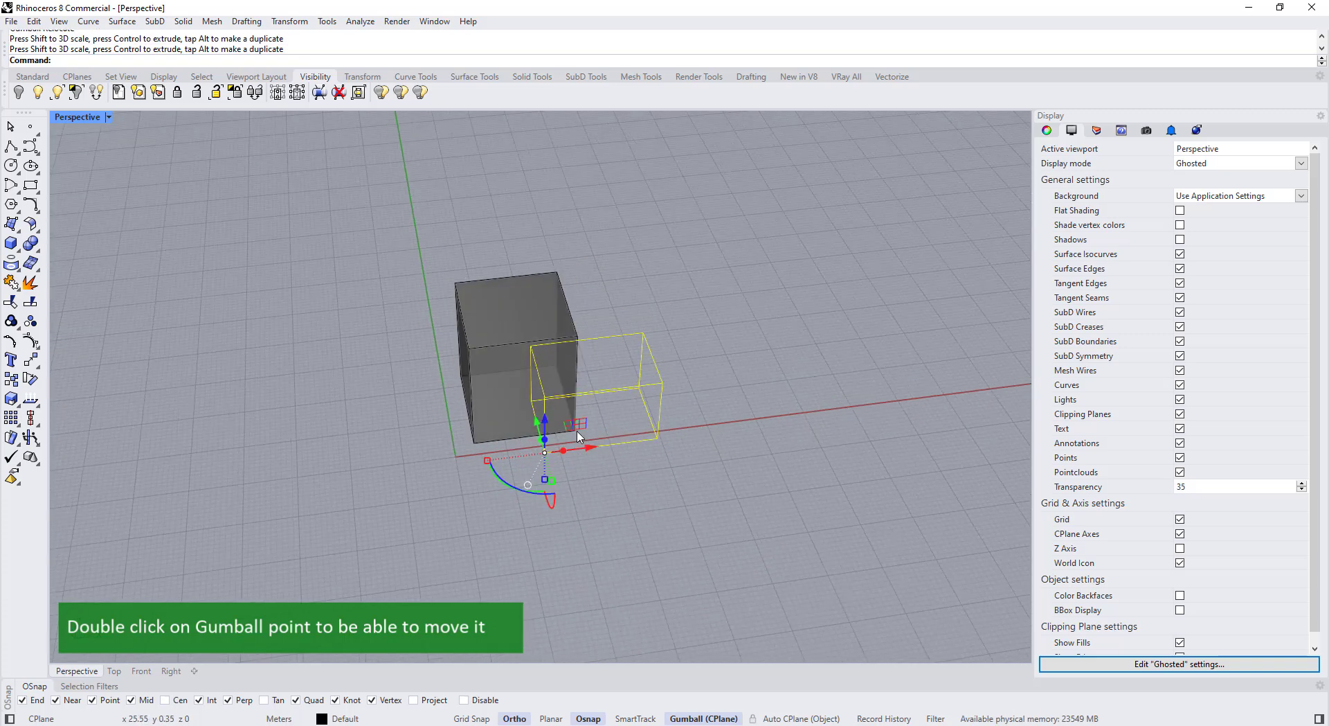
# - Select all the curves of the stretched box and copy them along the Y axis with the Gumball
pyautogui.scroll(5, 580, 437)
pyautogui.hotkey('ctrl', 'z')
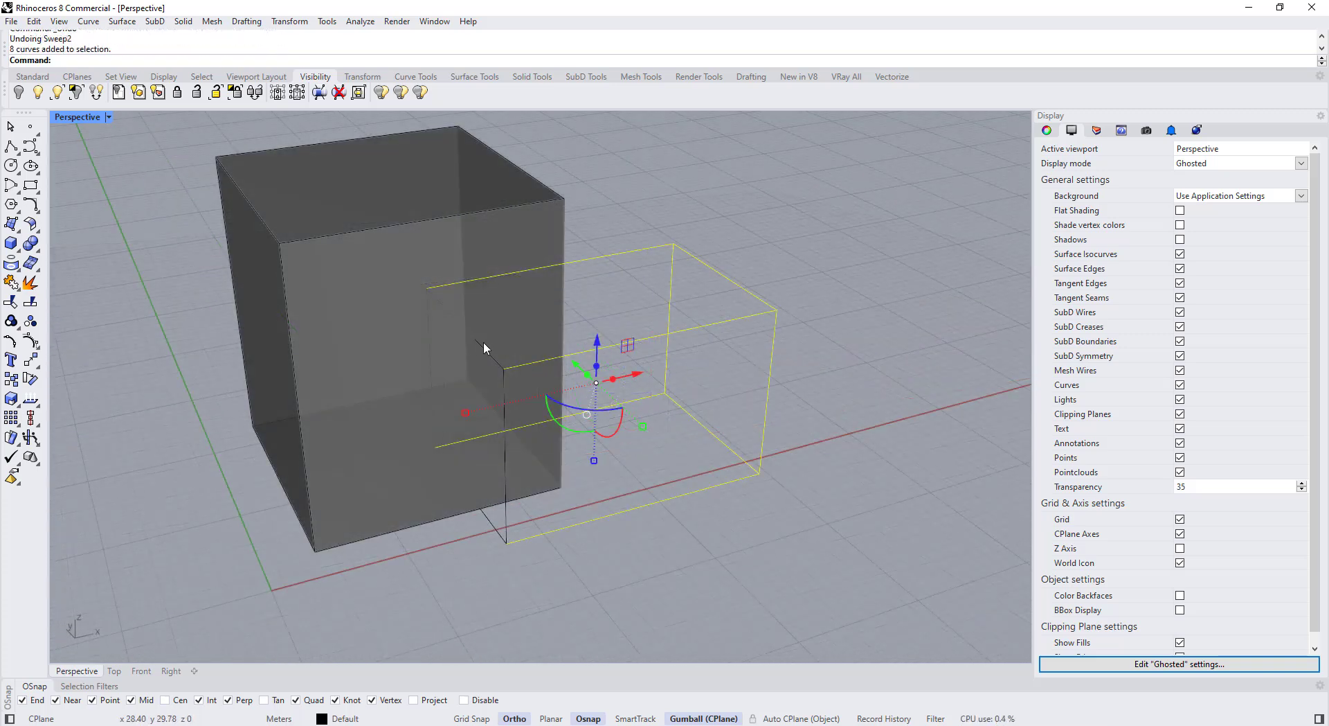
pyautogui.keyDown('shift'); pyautogui.click(483, 345); pyautogui.keyUp('shift')
pyautogui.keyDown('shift'); pyautogui.click(504, 436); pyautogui.keyUp('shift')
pyautogui.scroll(-4, 529, 396)
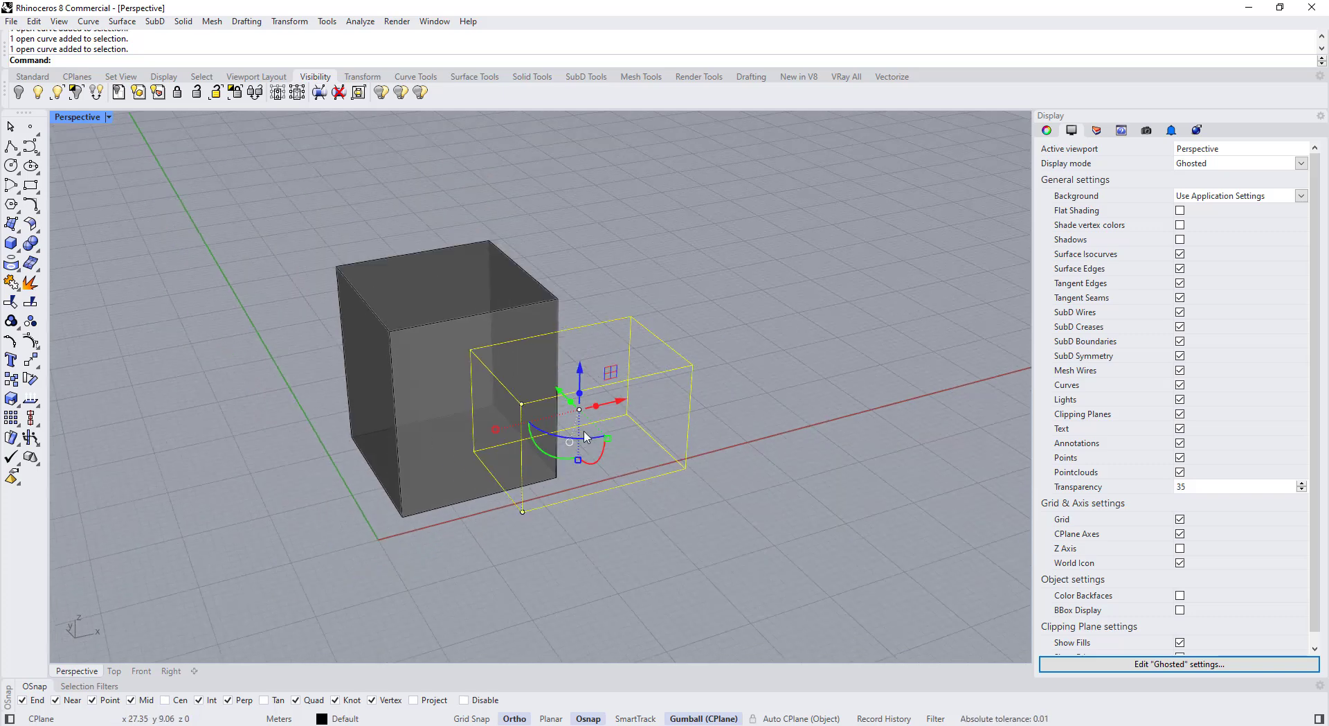
pyautogui.moveTo(516, 396); pyautogui.dragTo(530, 417, button='right')
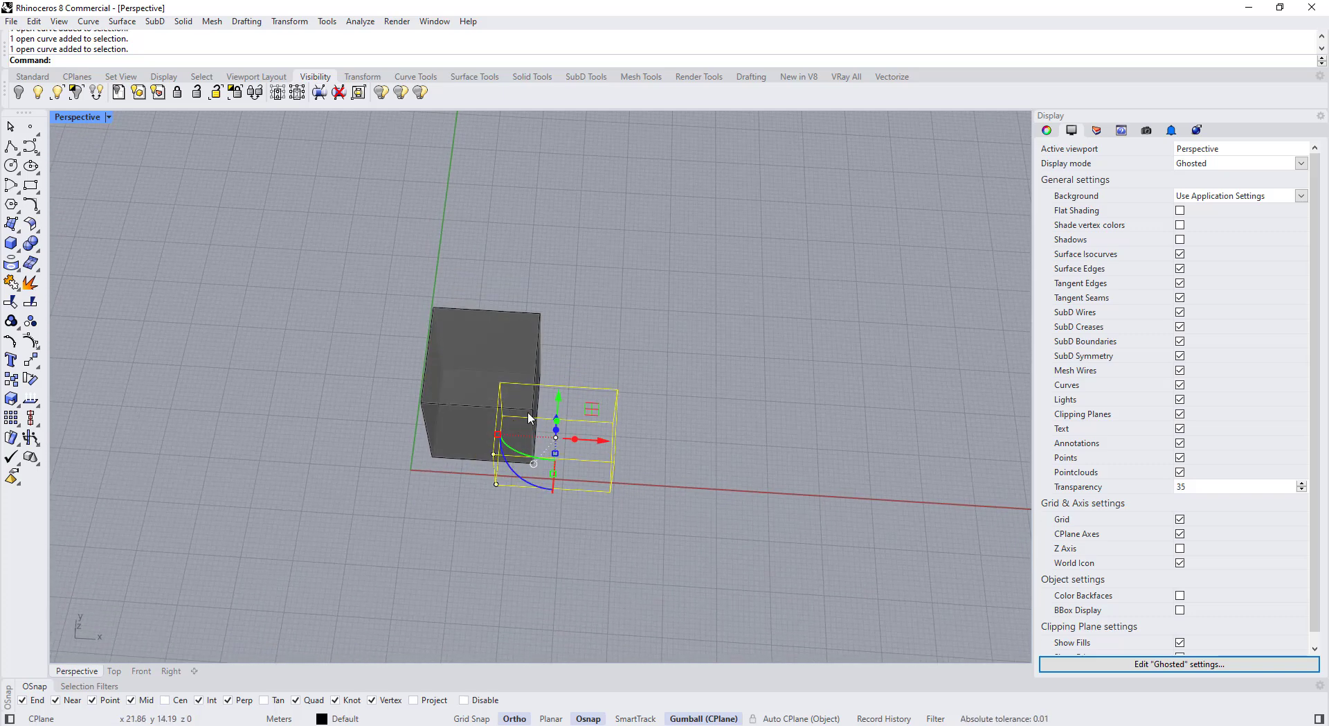
pyautogui.keyDown('alt'); pyautogui.moveTo(553, 409); pyautogui.dragTo(566, 297); pyautogui.keyUp('alt')
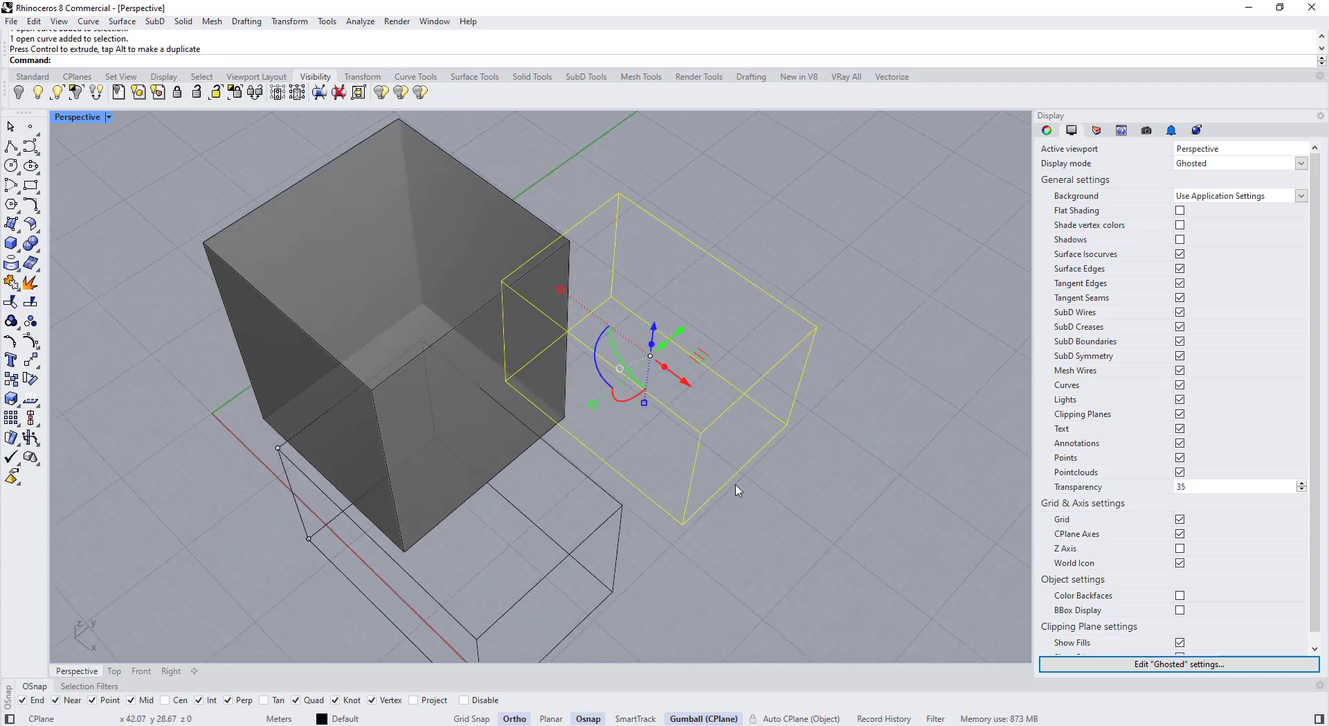
# - Relocate the copied curve box's Gumball to its lower corner nearest the surfaced box
pyautogui.doubleClick(651, 356)
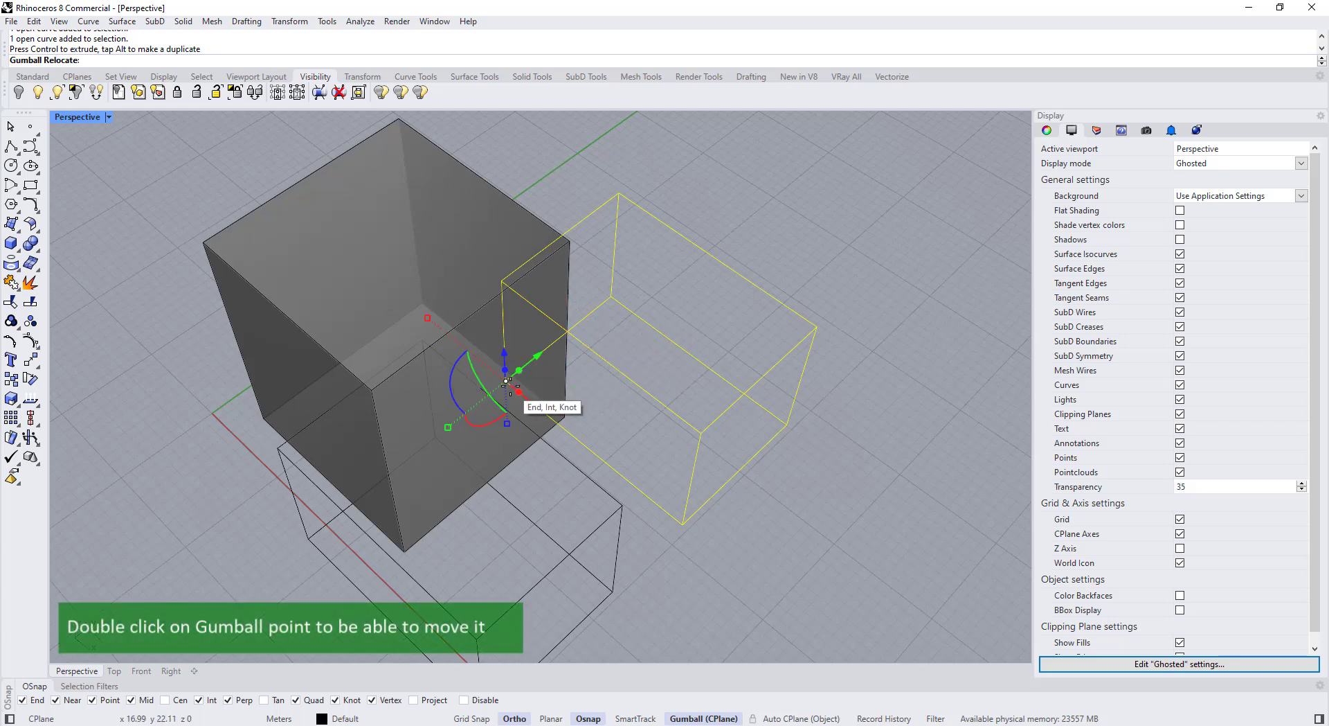